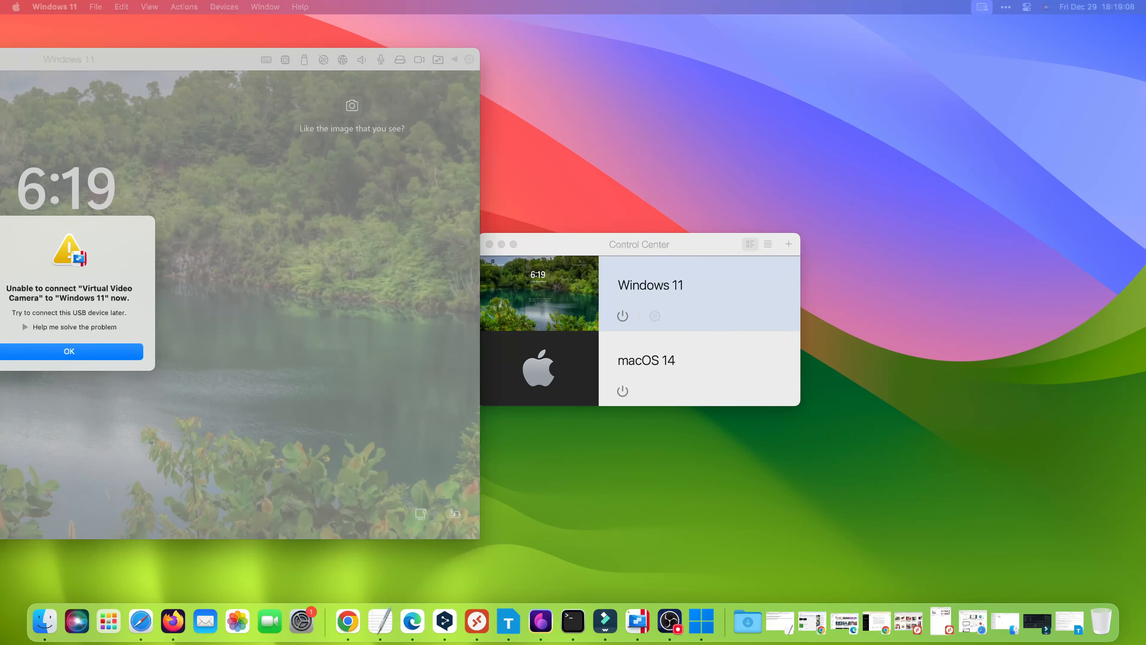
Move the Windows 11 virtual machine window fully into view and dismiss the Virtual Video Camera connection warning.
drag(0, 50, 316, 34)
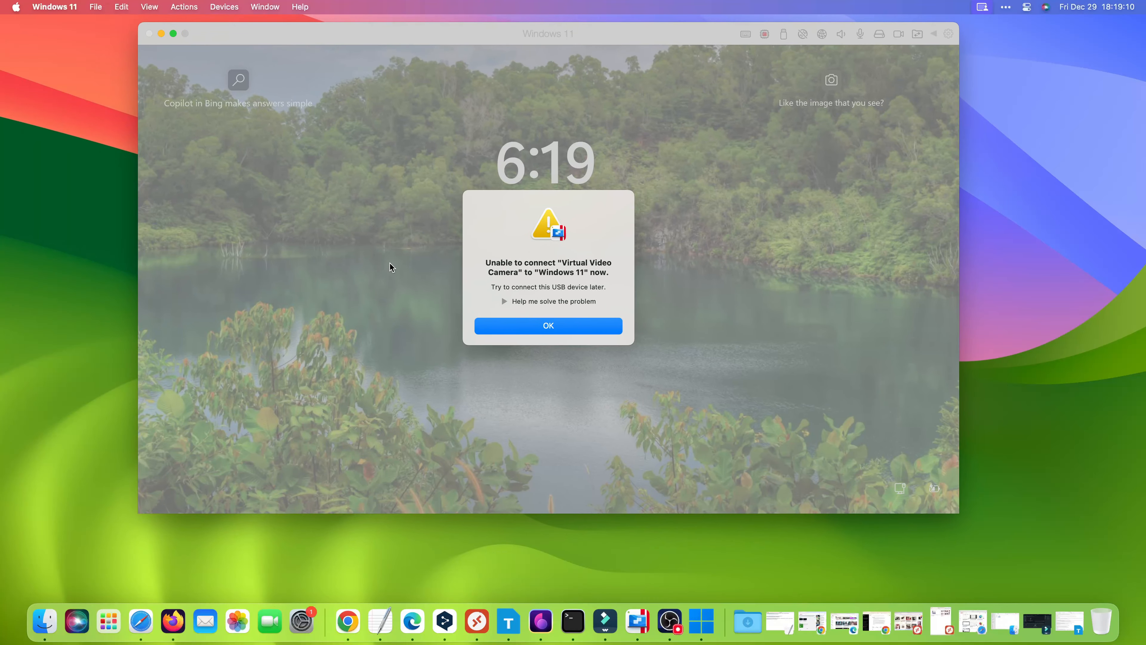
click(525, 326)
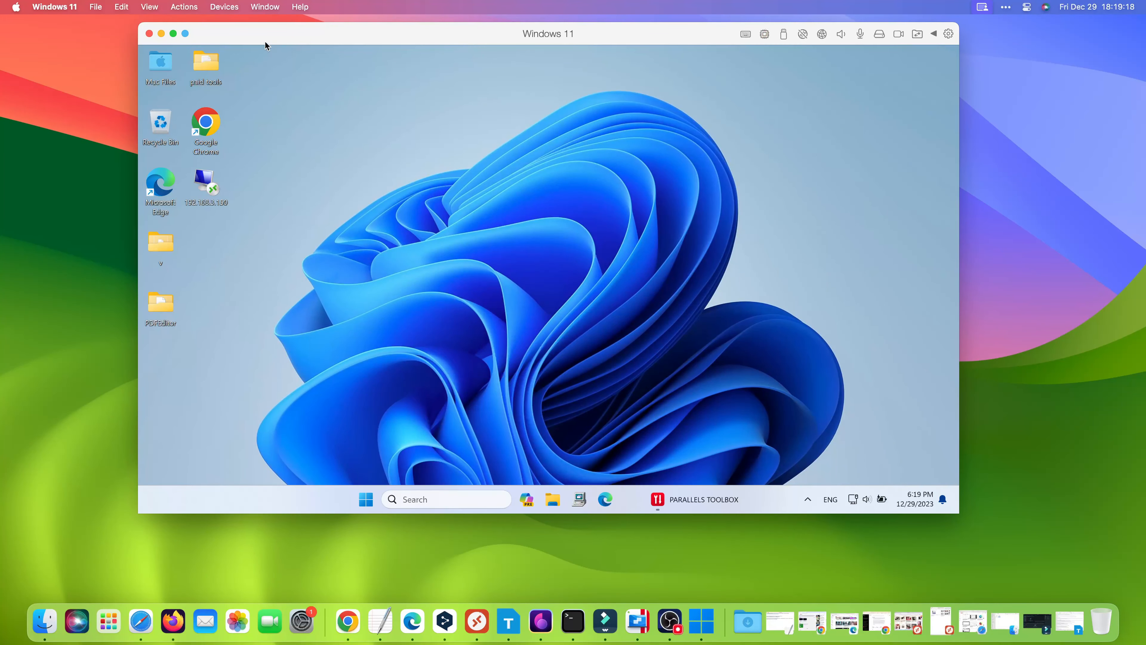
drag(265, 41, 258, 41)
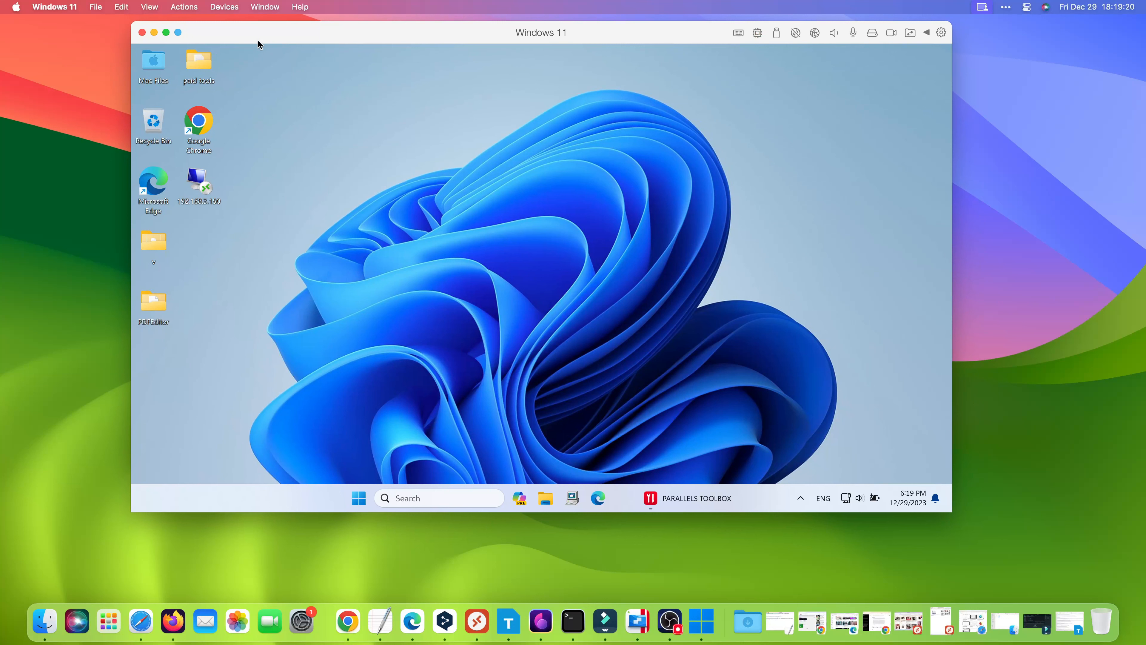
Take a snapshot of the running Windows 11 virtual machine named Snapshot 1.
click(195, 7)
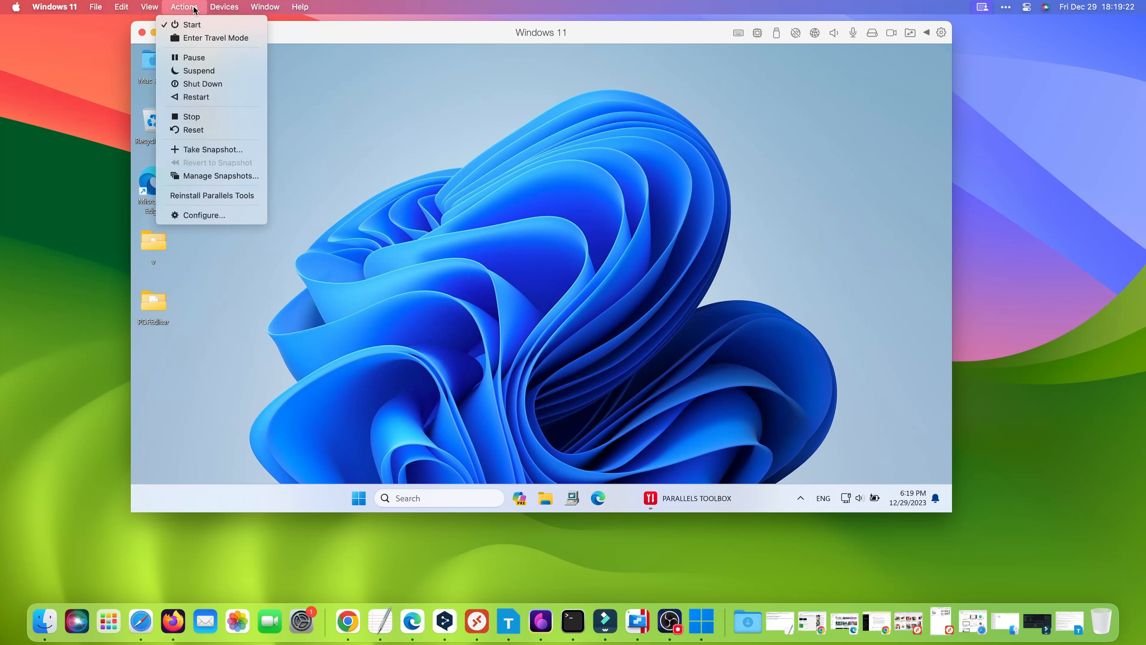
click(213, 150)
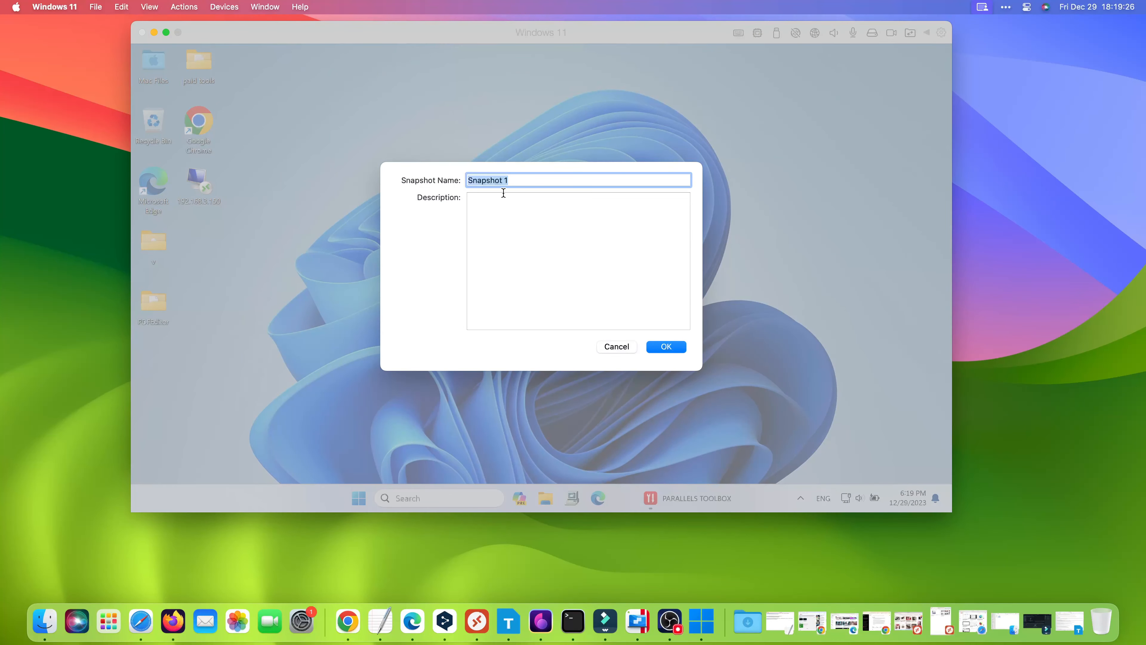
click(511, 182)
click(677, 346)
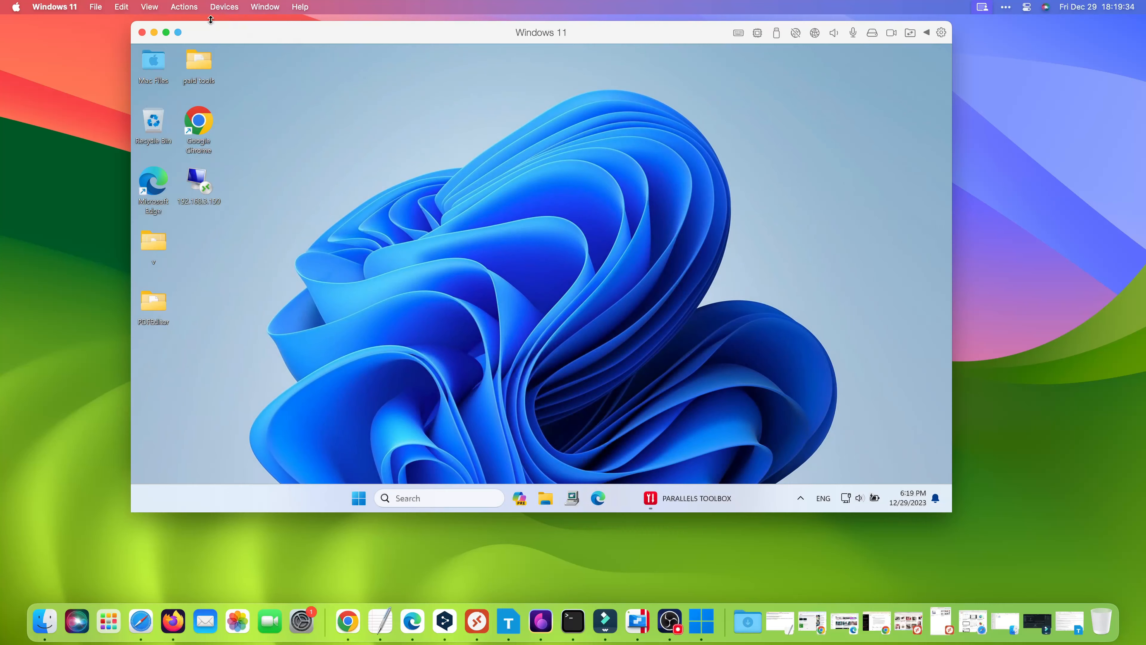
Minimise the virtual machine window and open the Windows 11 snapshot manager from the Parallels Desktop Control Center.
click(154, 33)
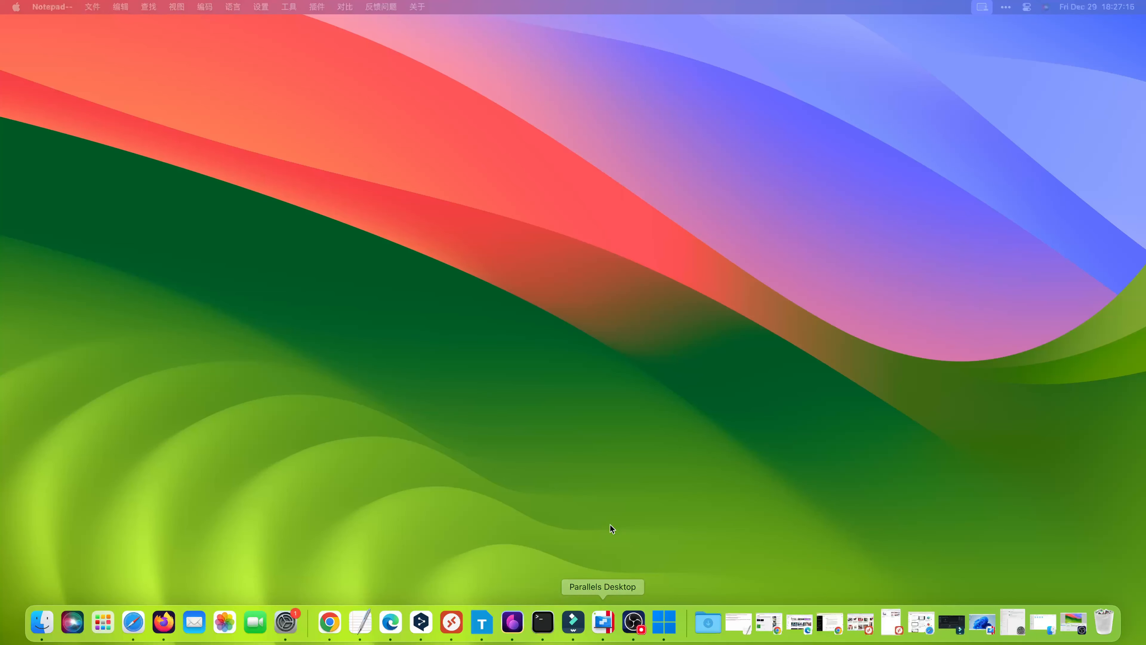
right_click(602, 615)
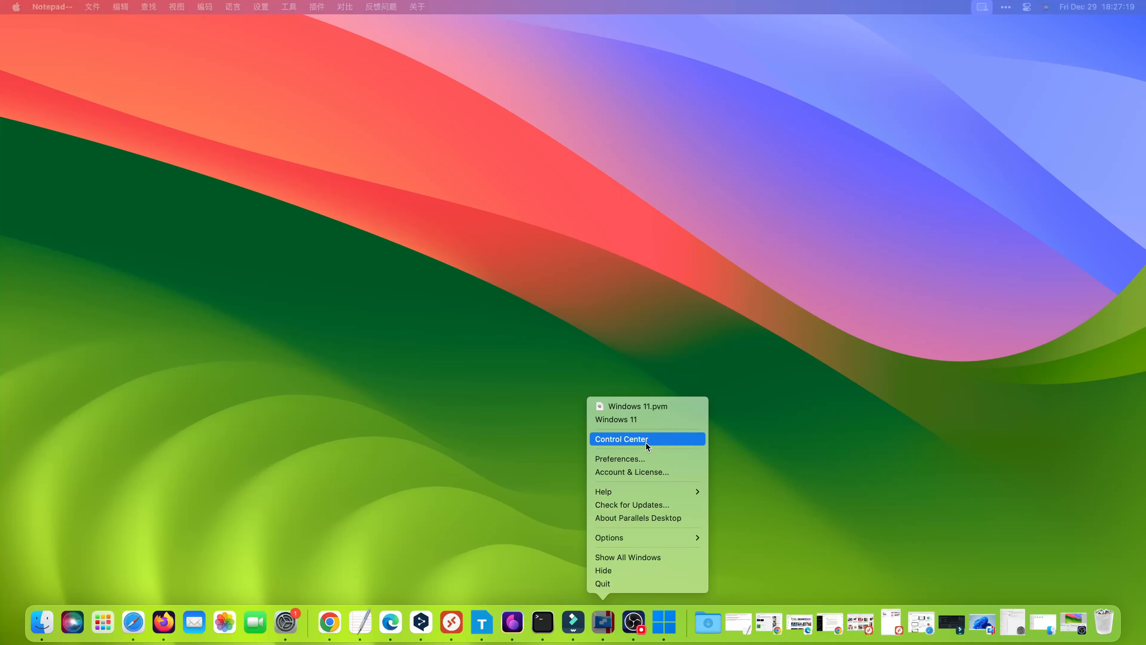
click(622, 439)
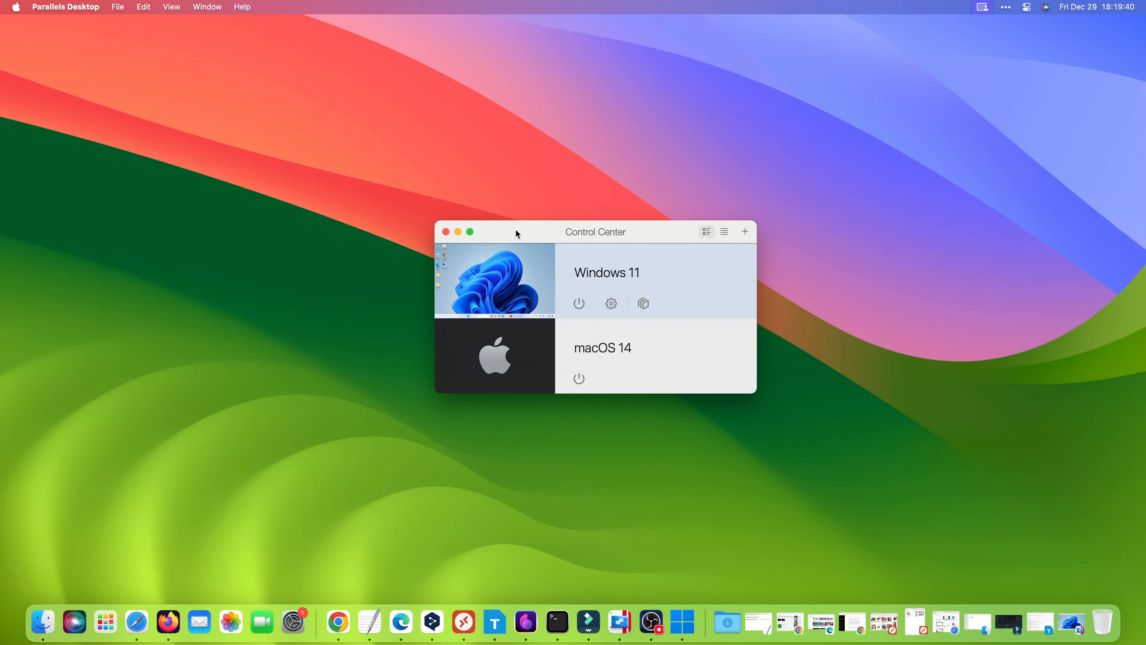
drag(517, 234, 514, 234)
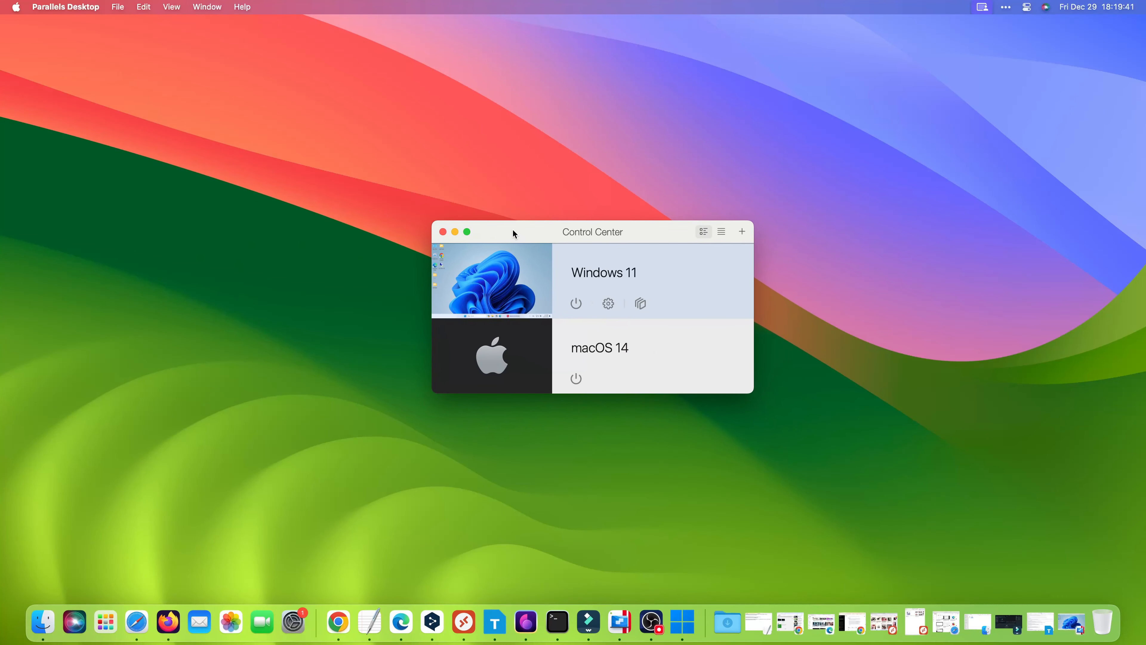
click(641, 304)
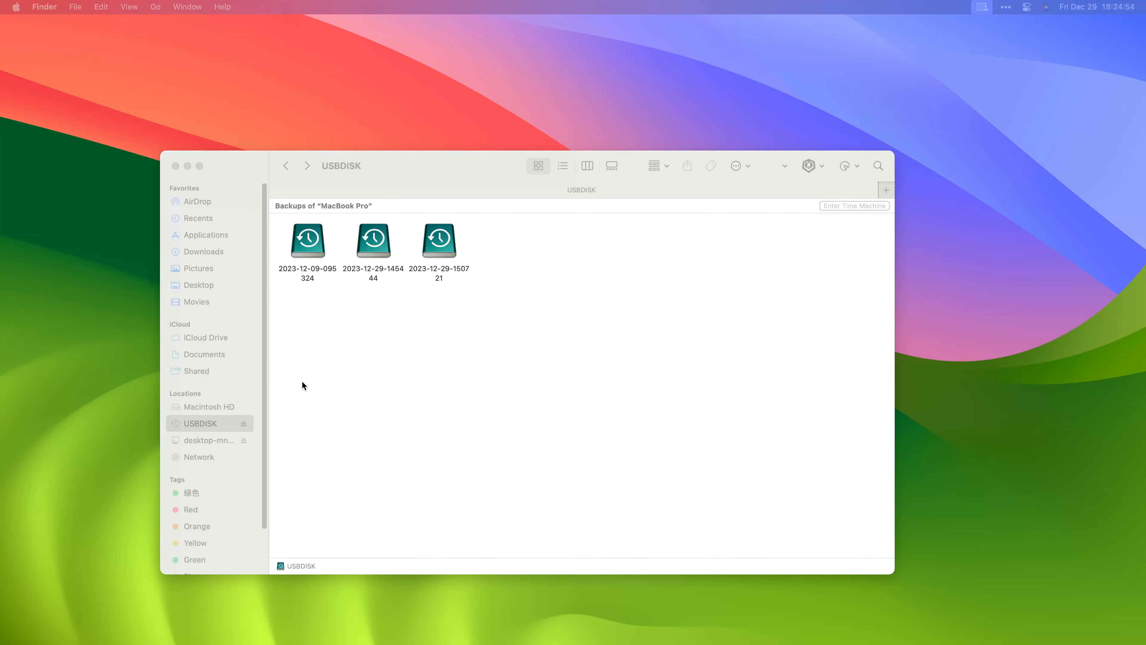
double_click(309, 245)
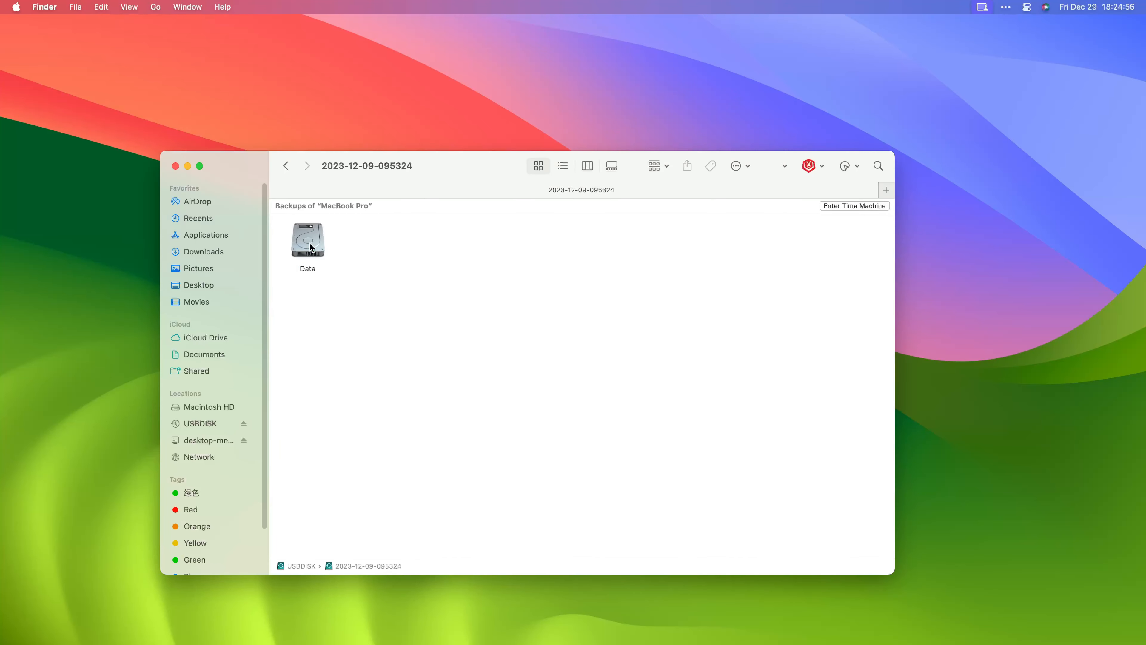
double_click(310, 244)
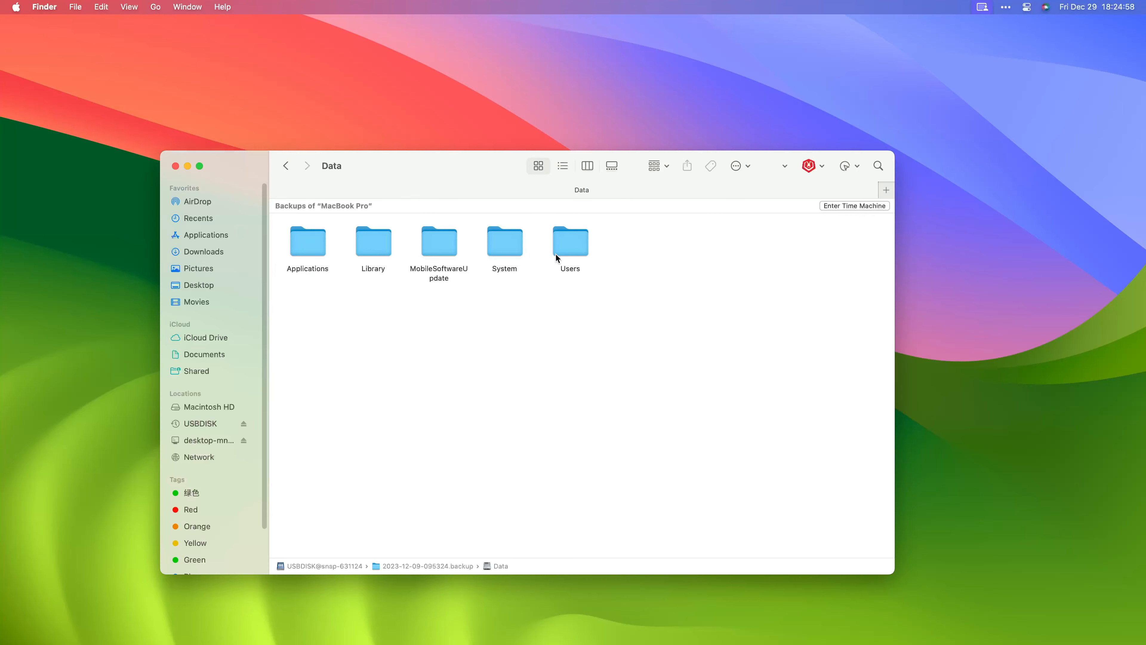
double_click(559, 253)
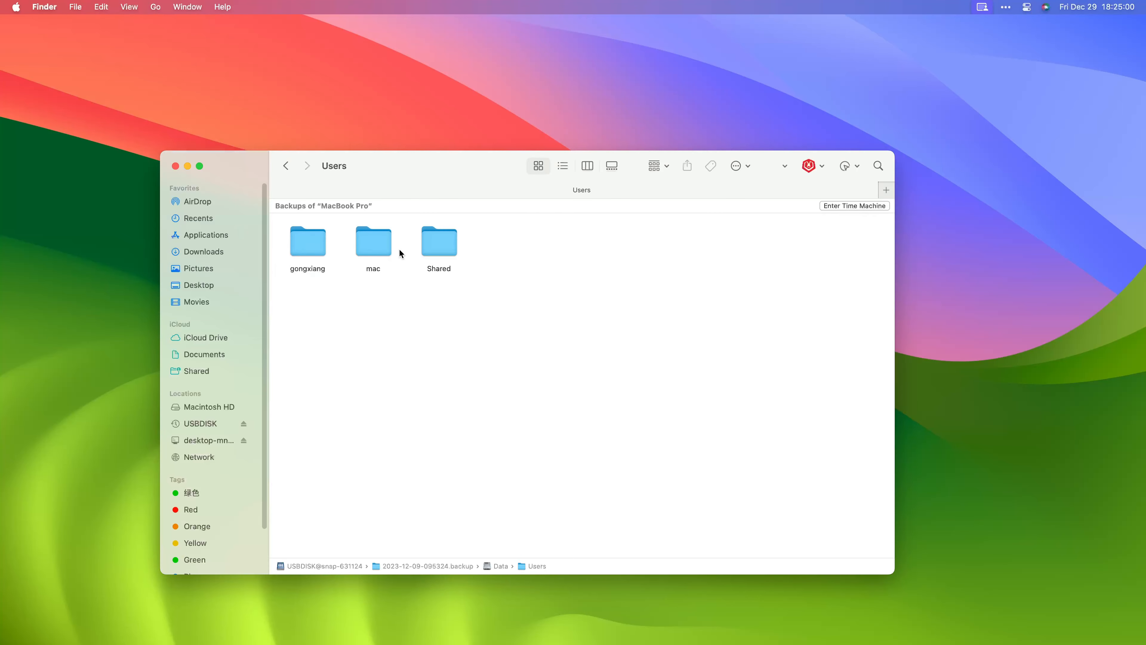
double_click(381, 247)
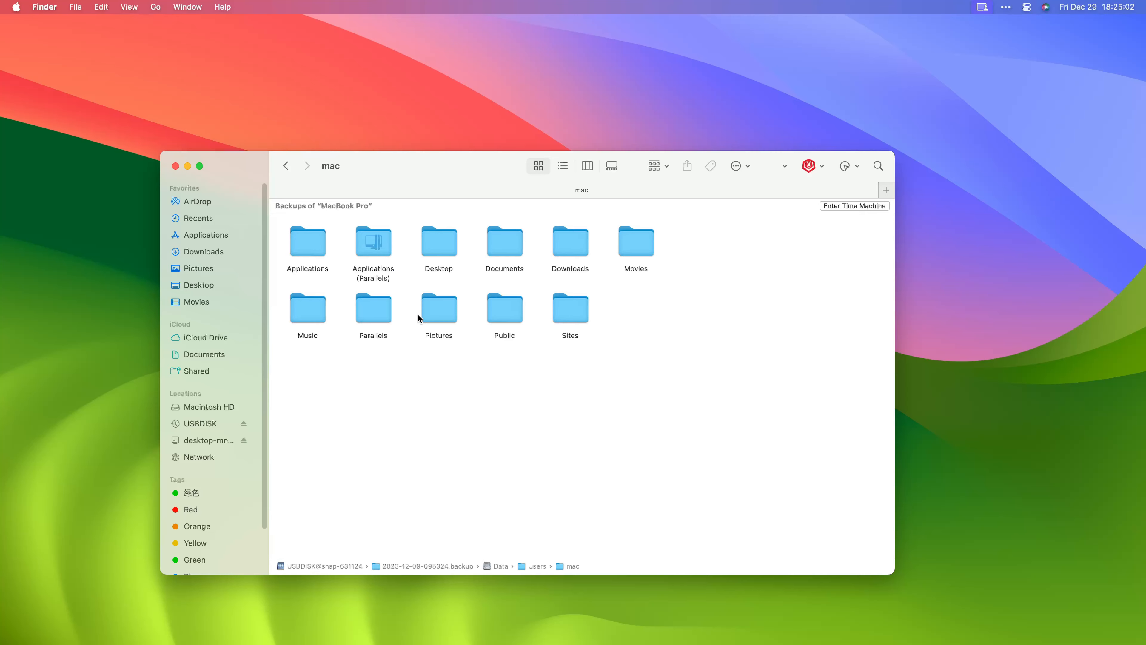
double_click(372, 316)
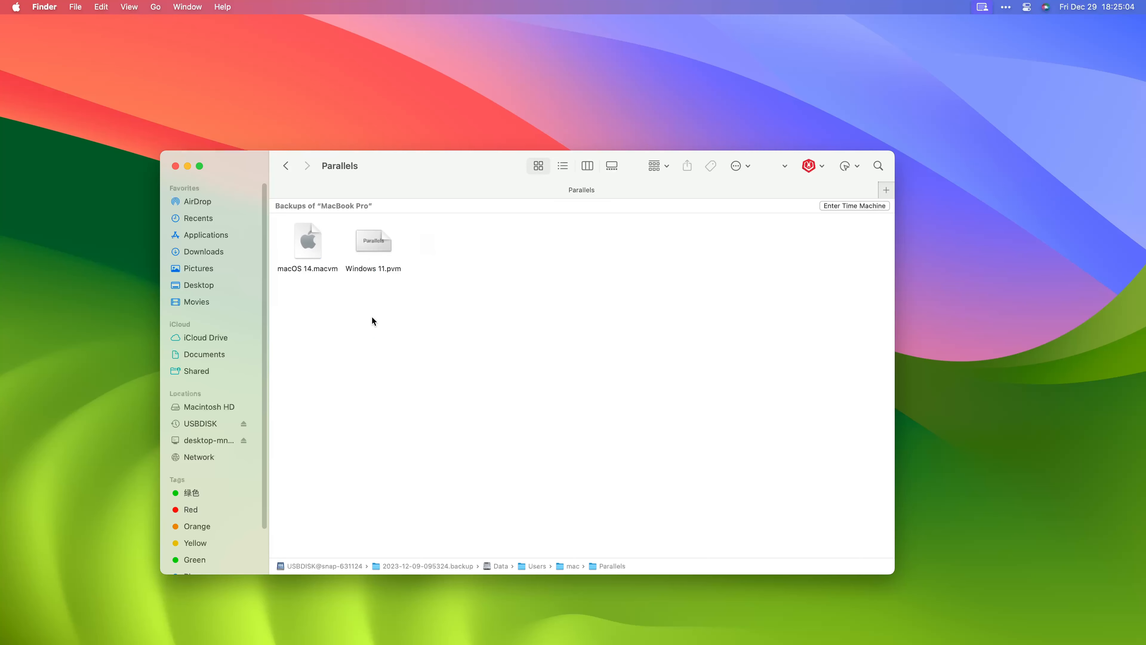
click(373, 248)
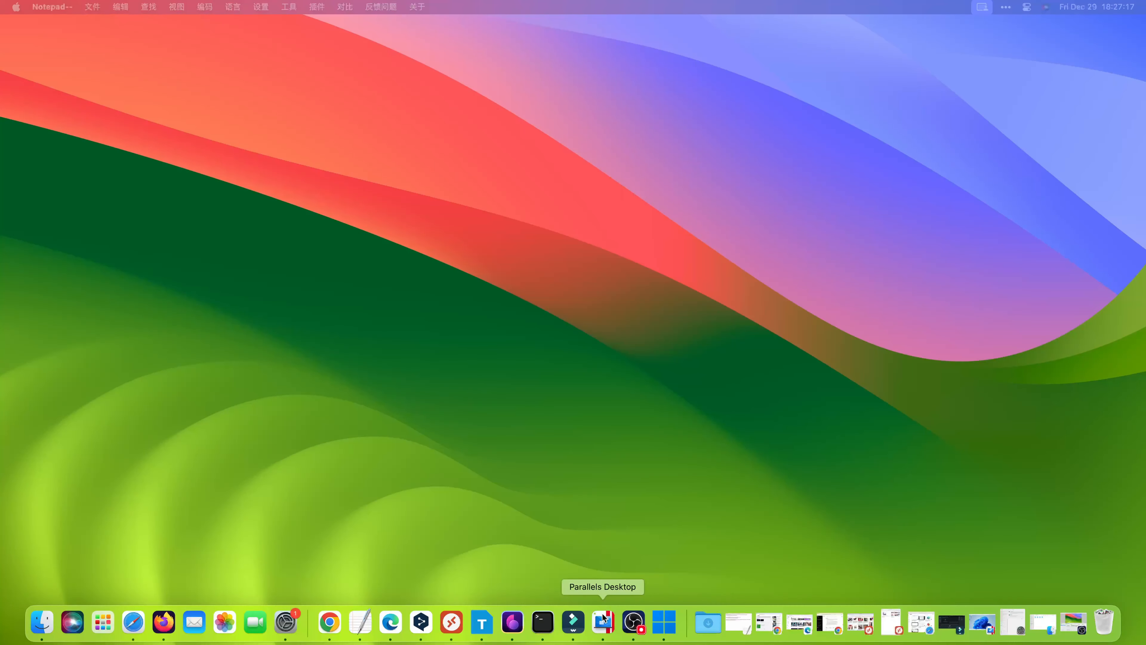
Reveal the Windows 11 virtual machine in Finder from the Parallels Desktop Control Center and copy Windows 11.pvm.
right_click(603, 620)
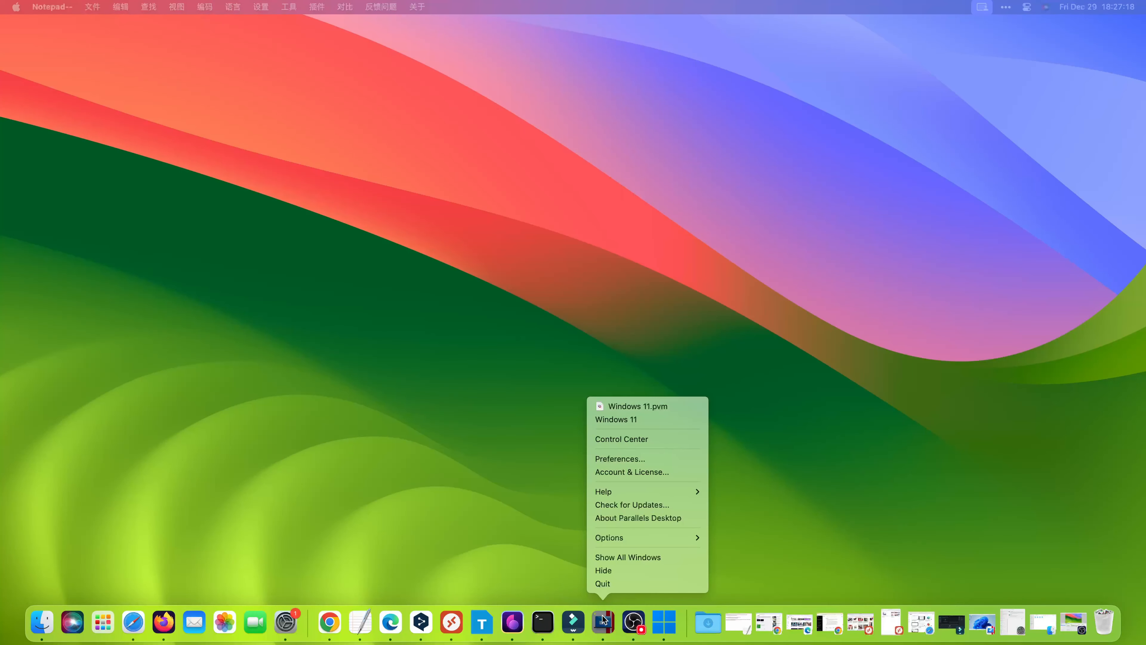
click(645, 442)
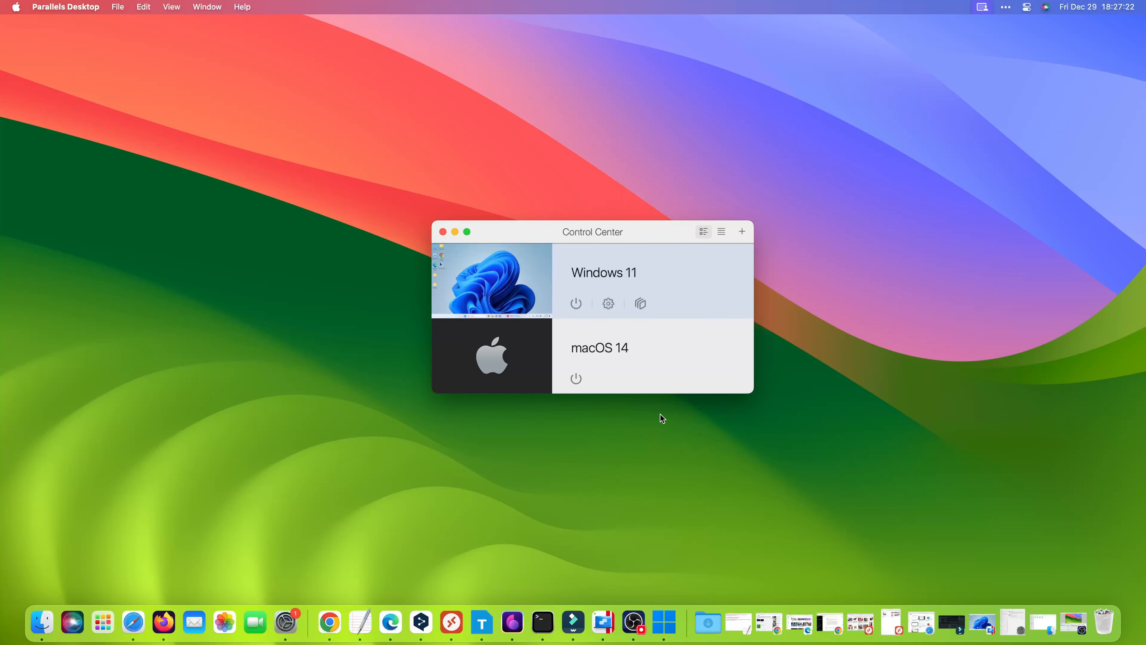
right_click(608, 275)
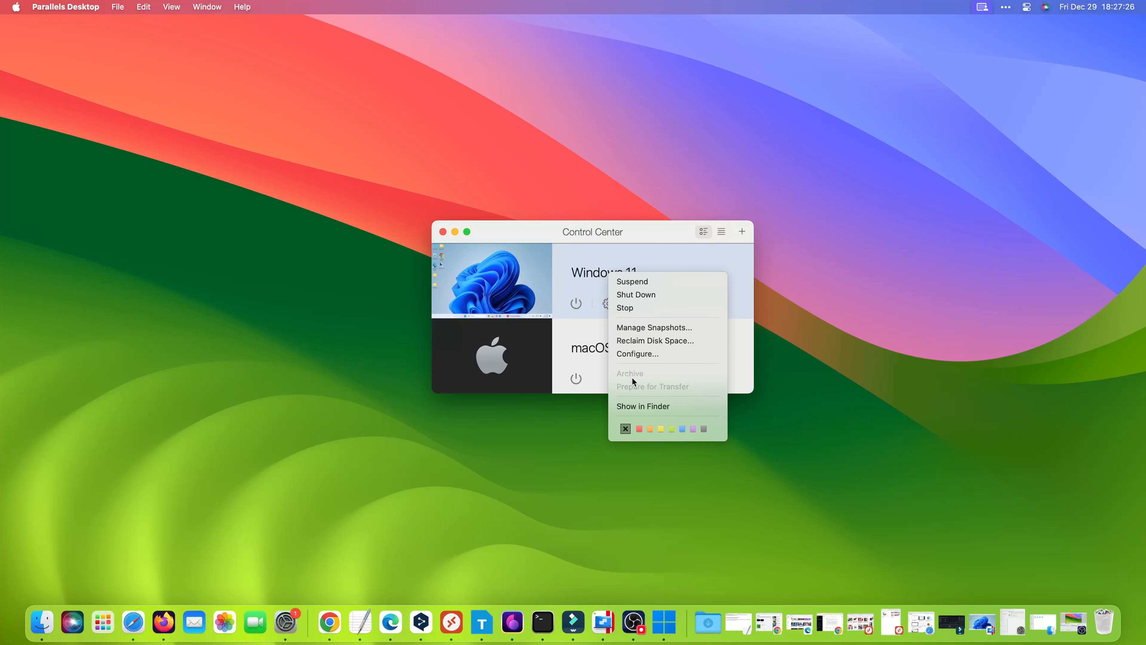
click(634, 407)
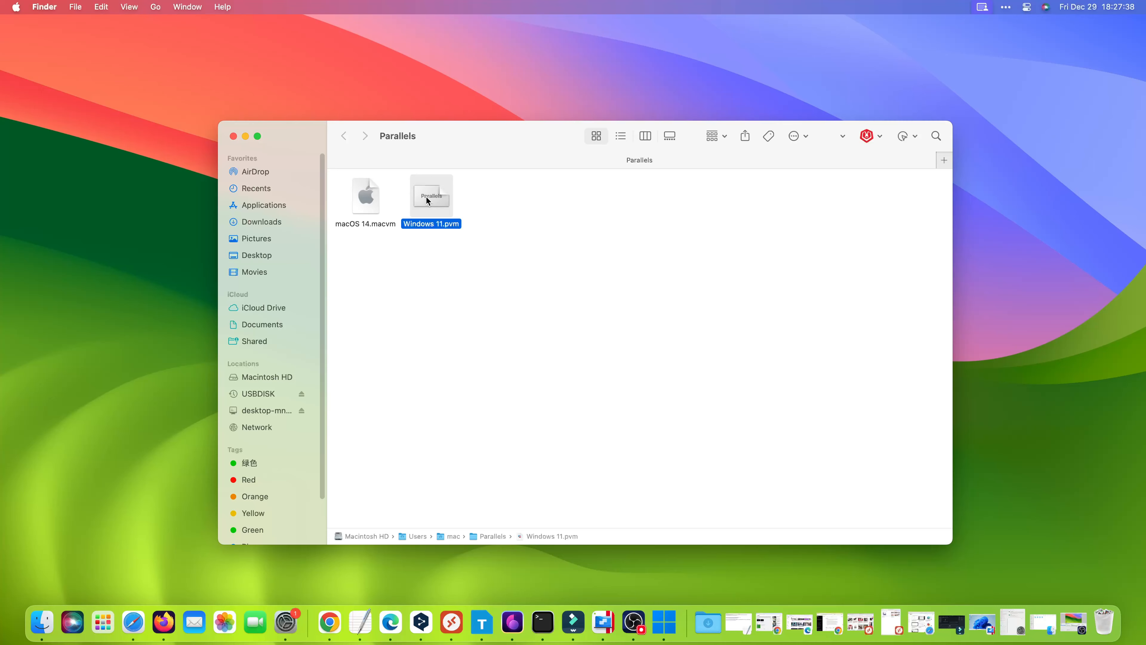
right_click(426, 197)
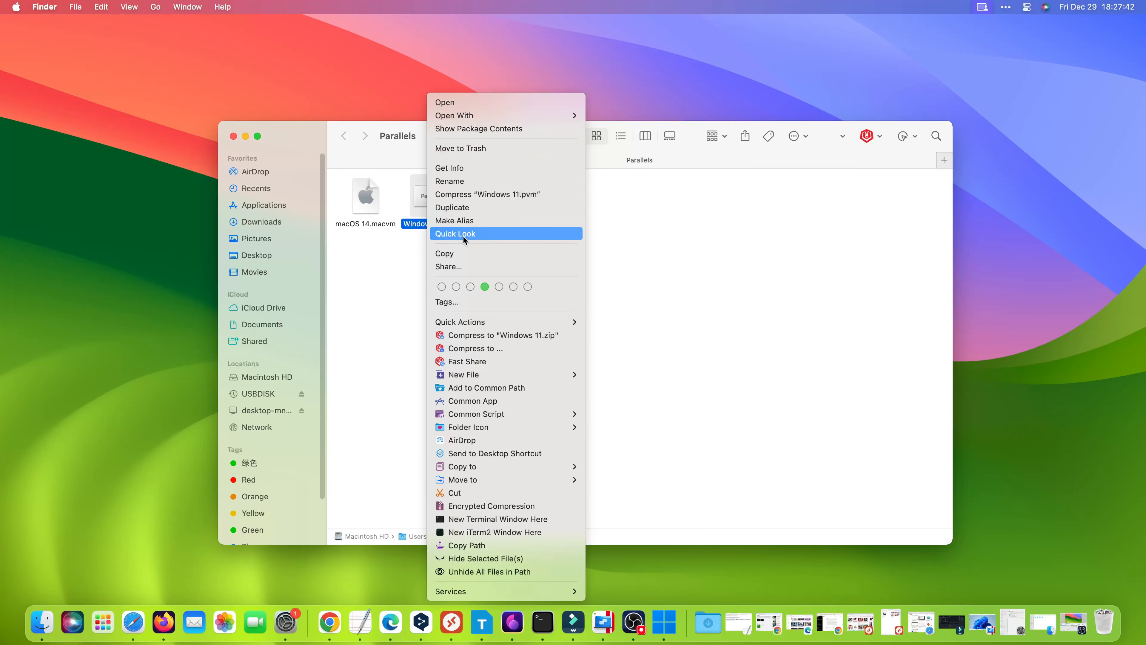
click(463, 247)
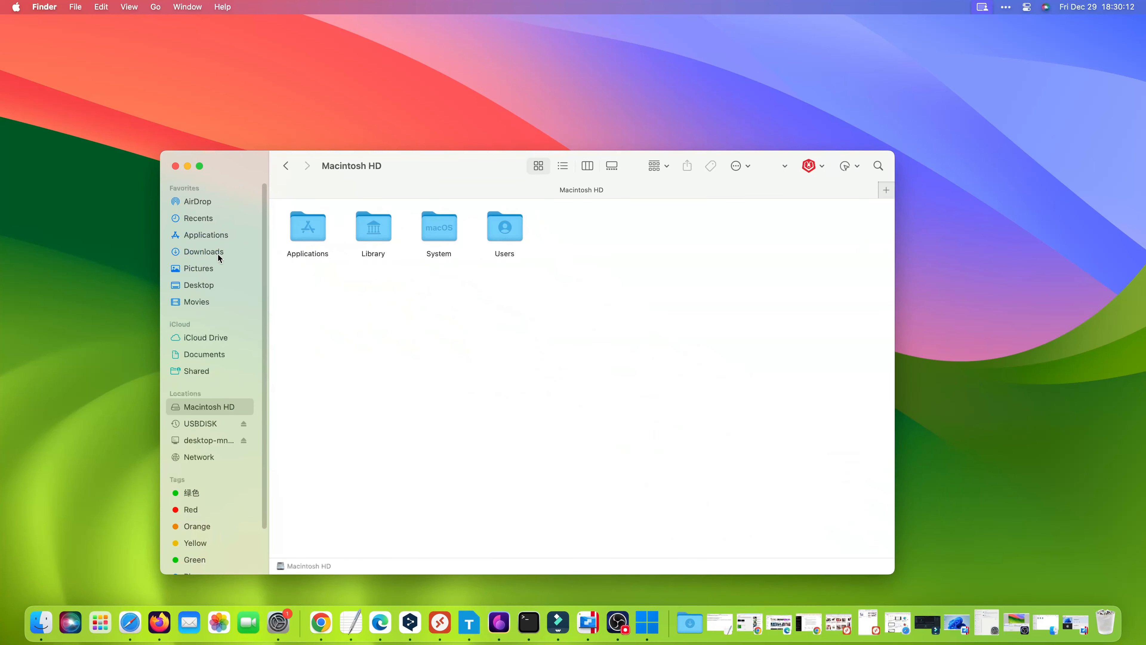
Paste the copied Windows 11.pvm into the Desktop folder.
click(206, 287)
right_click(499, 355)
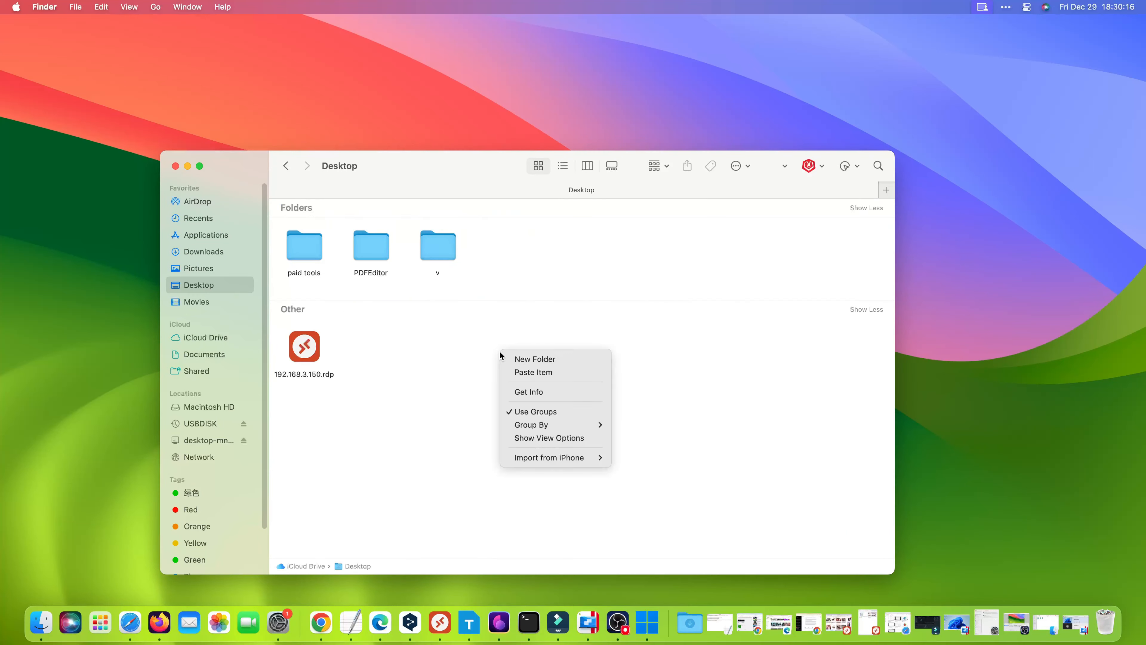
click(518, 370)
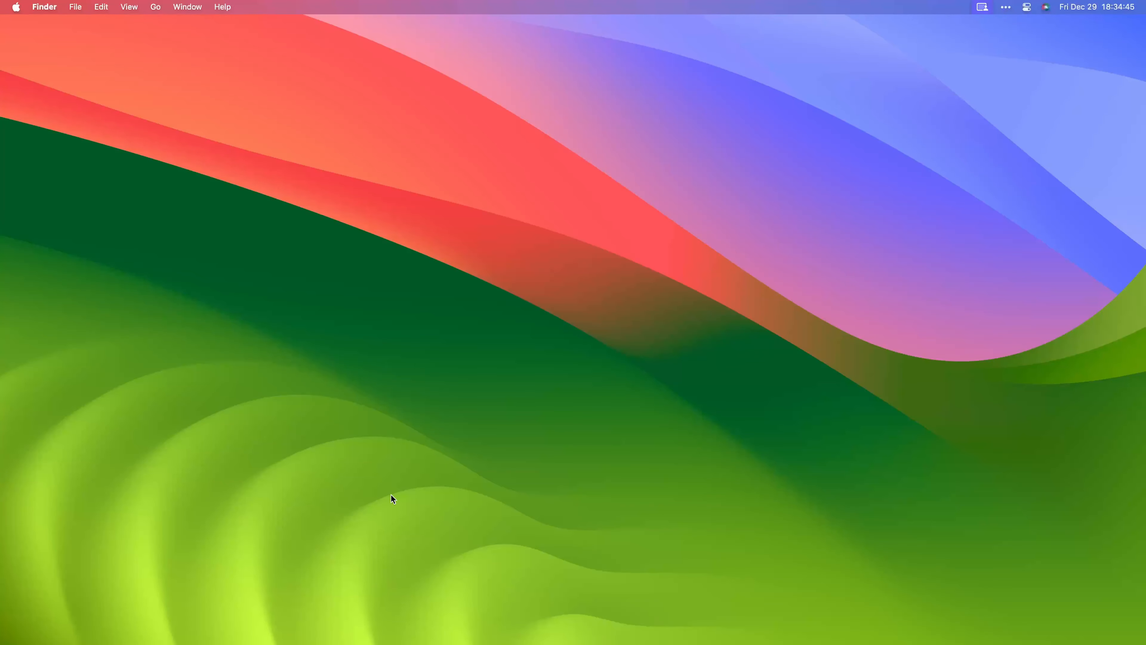
Switch to the Parallels Desktop Control Center and open the snapshot manager for the Windows 11 virtual machine.
mouse_move(428, 642)
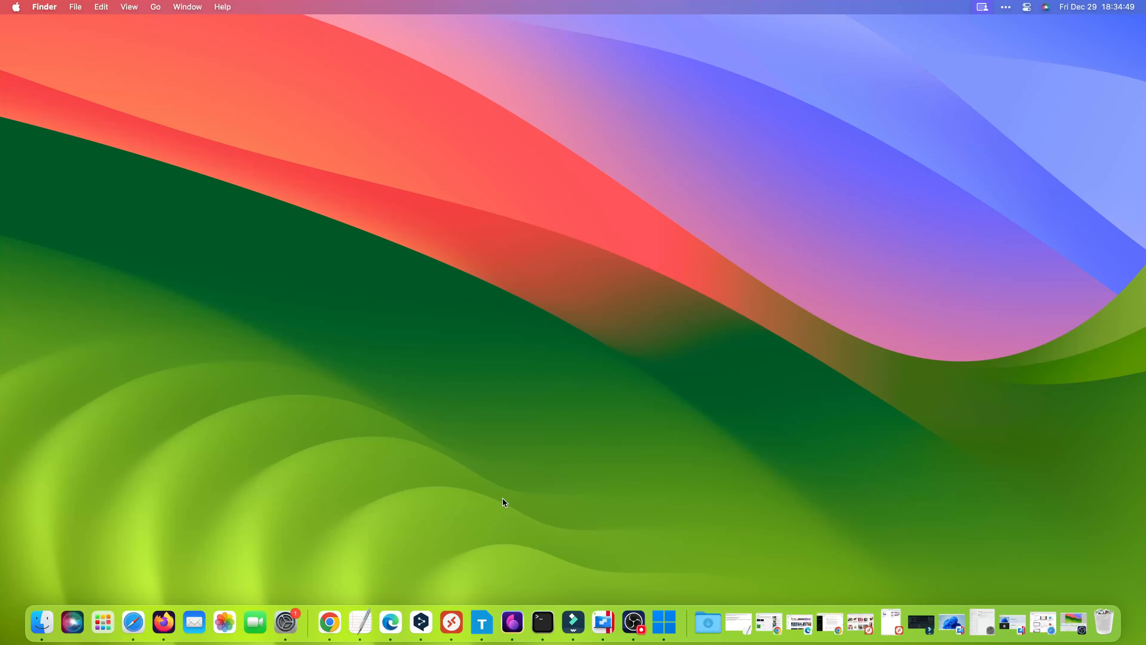
right_click(608, 621)
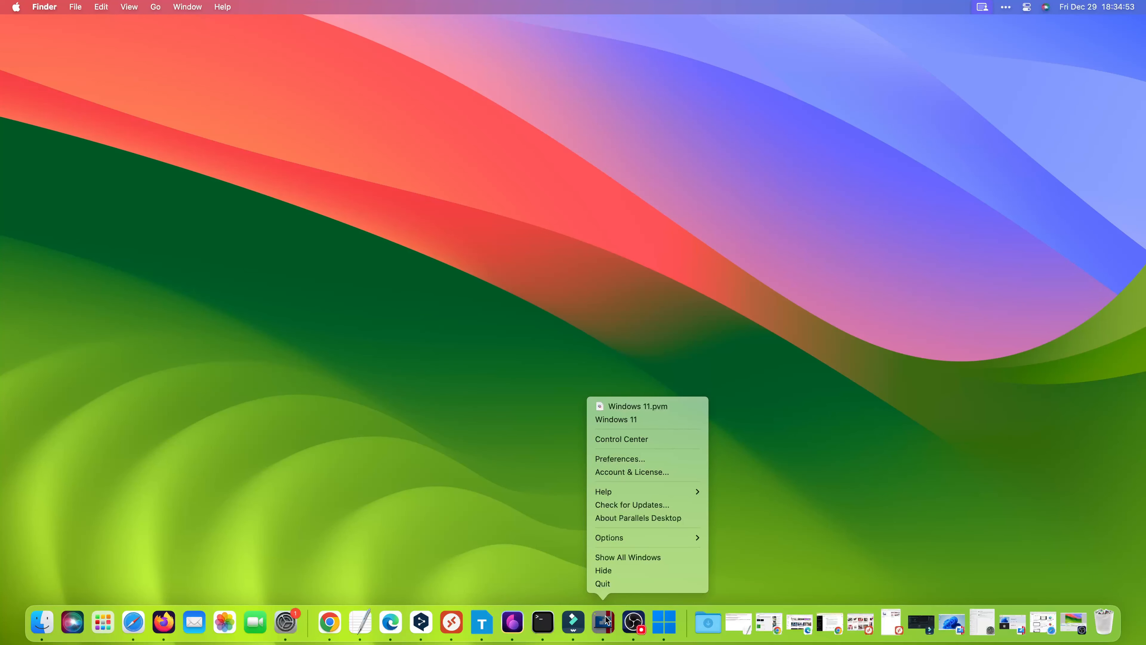
click(643, 441)
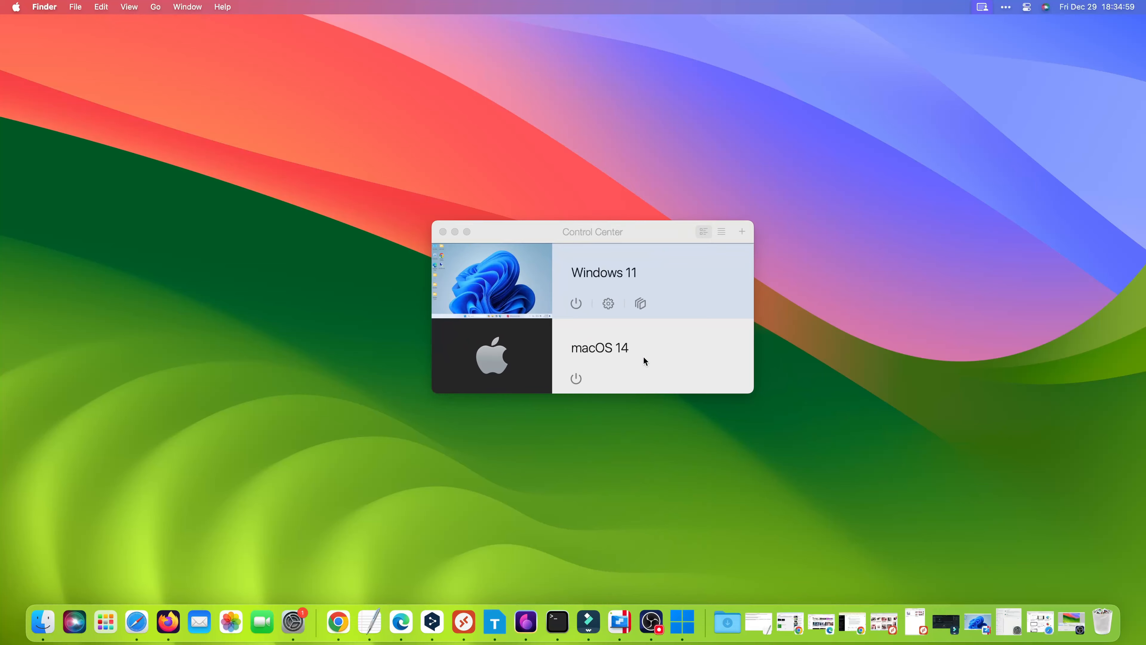
click(641, 305)
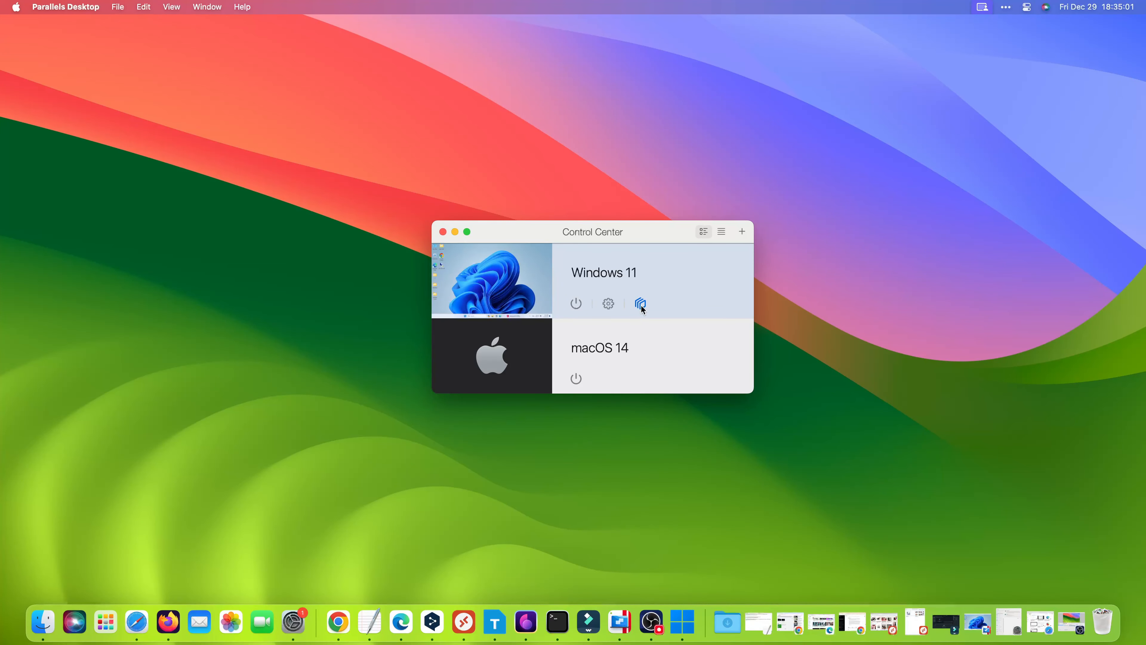
click(642, 306)
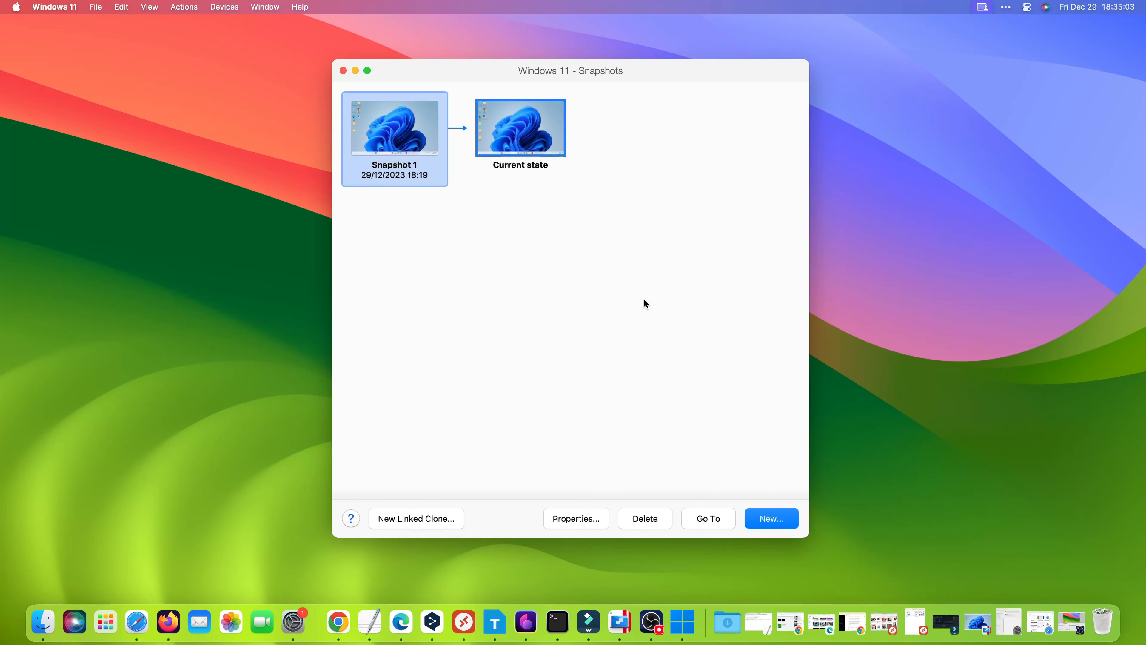
Revert the Windows 11 virtual machine to Snapshot 1 without saving the current state as a new snapshot.
right_click(392, 135)
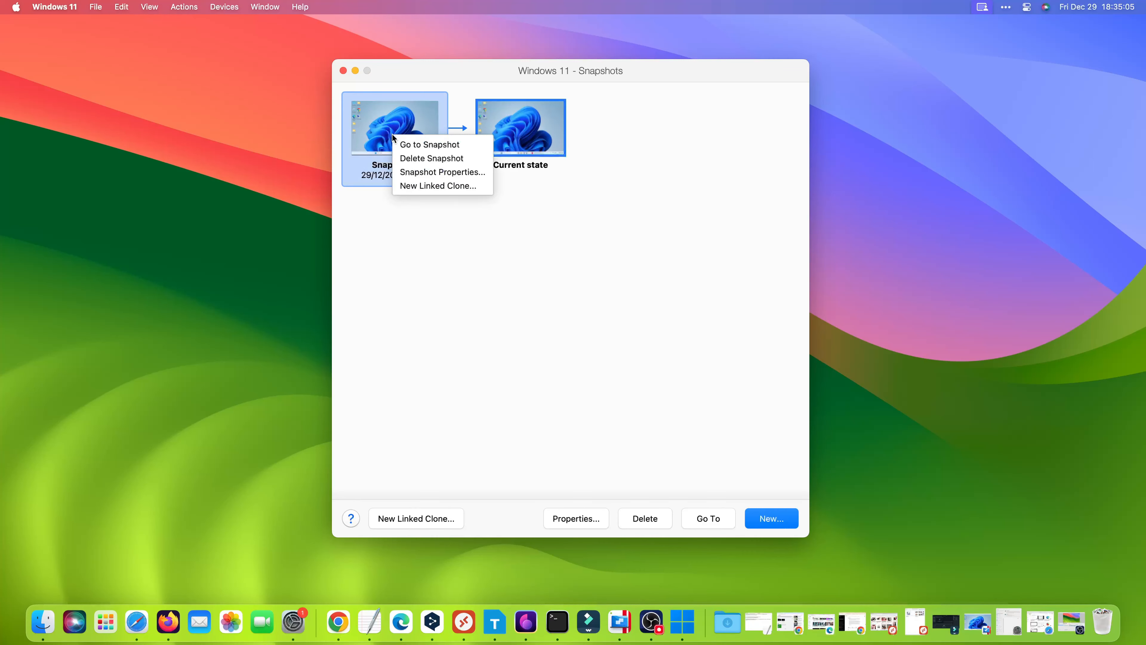
click(424, 152)
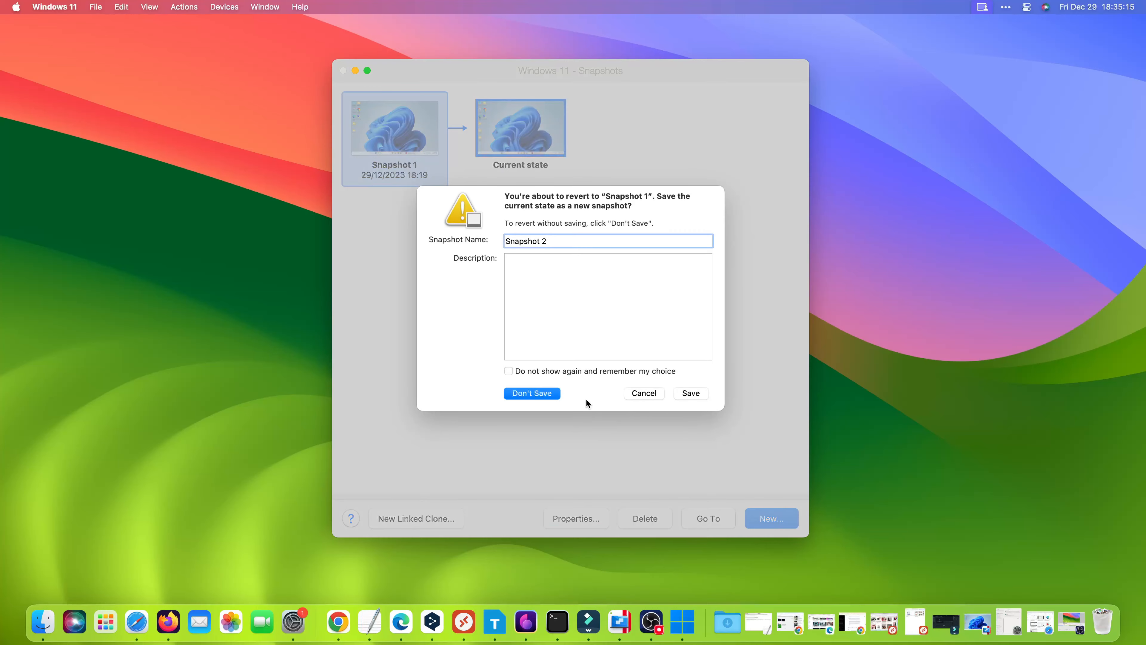
click(553, 396)
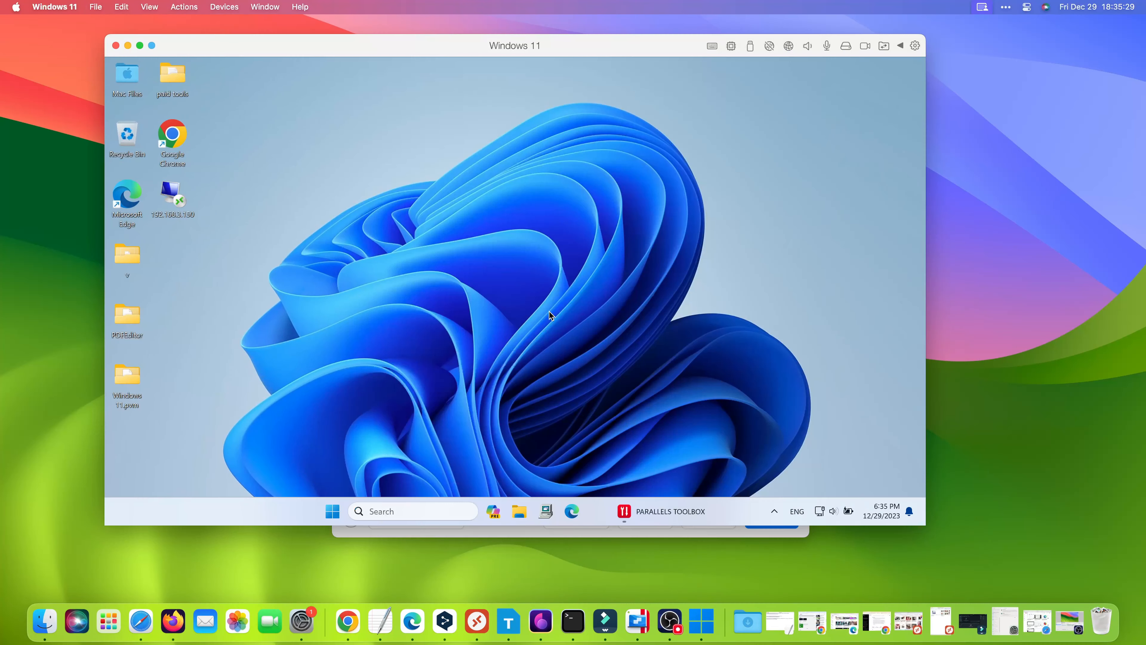
click(548, 312)
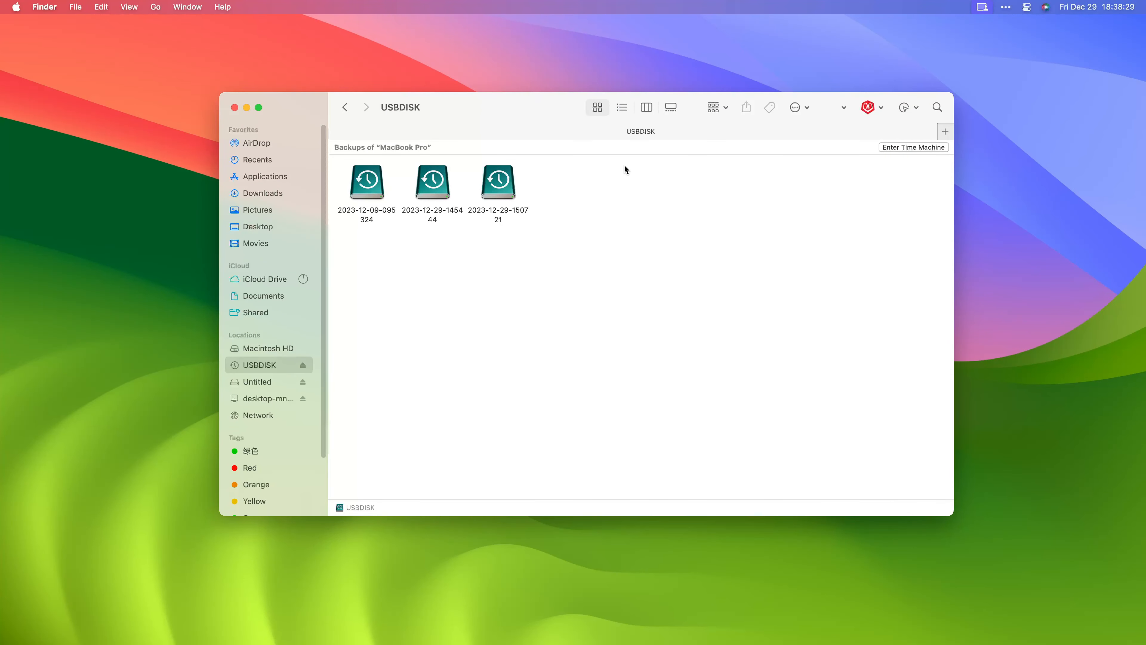
double_click(369, 193)
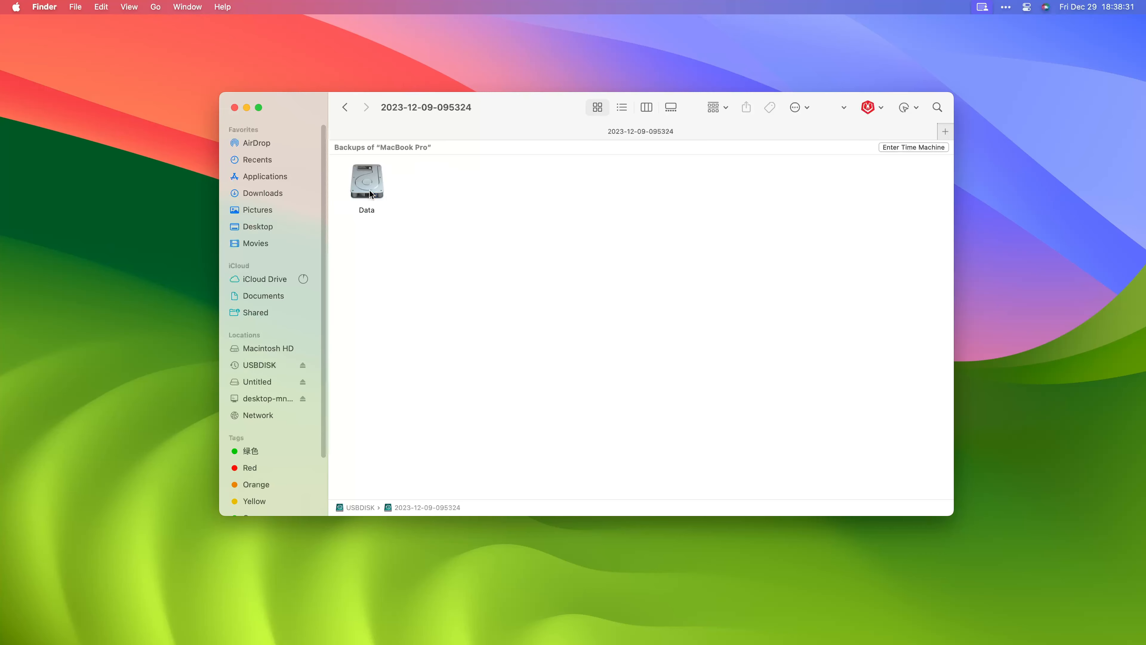
double_click(369, 193)
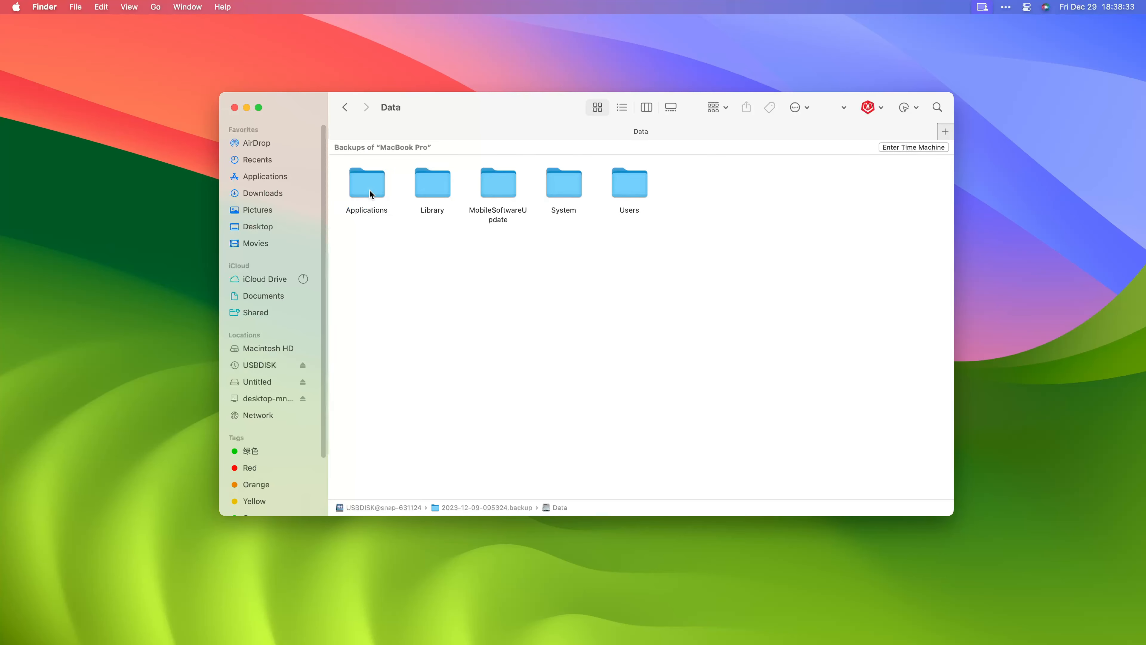
double_click(625, 190)
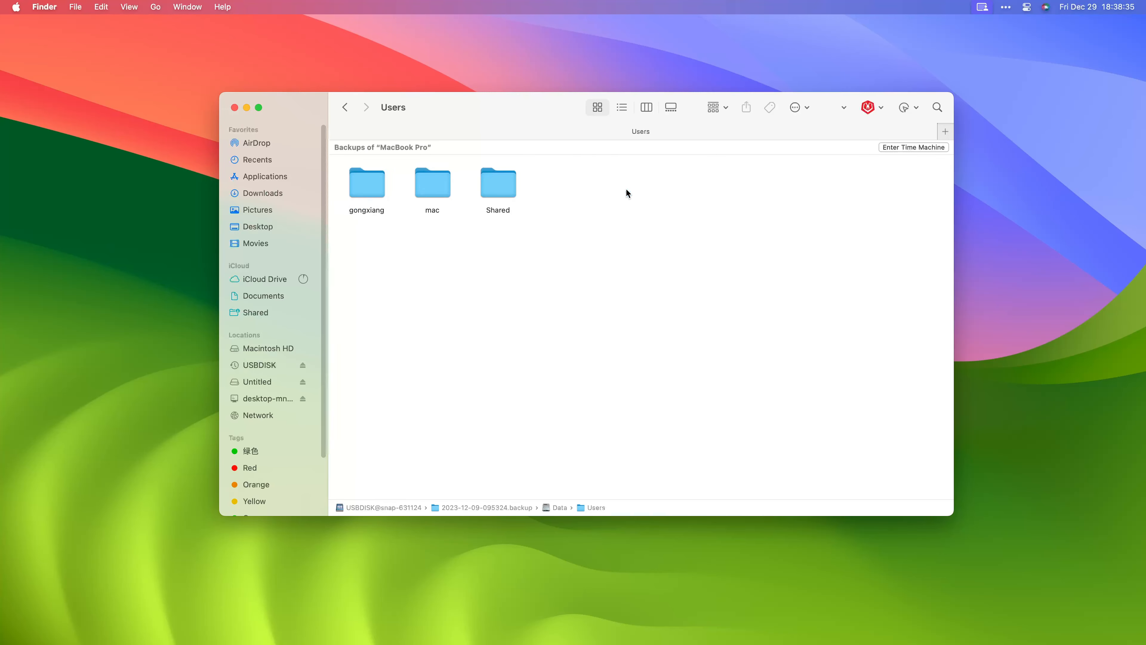
double_click(438, 195)
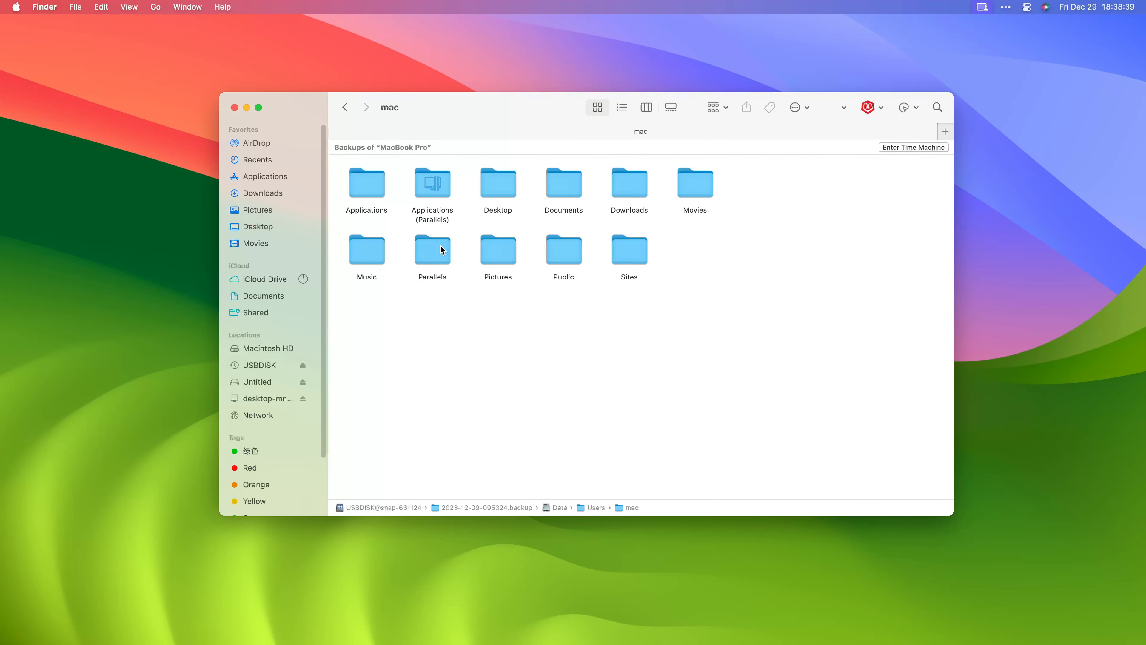
double_click(434, 252)
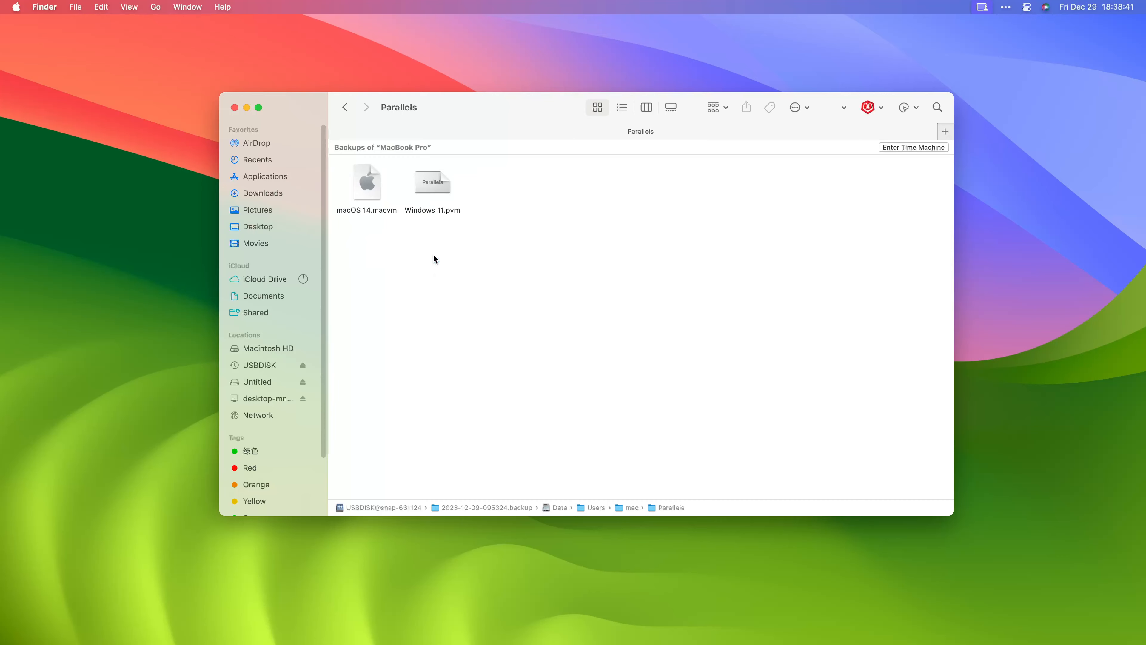
click(434, 192)
right_click(433, 186)
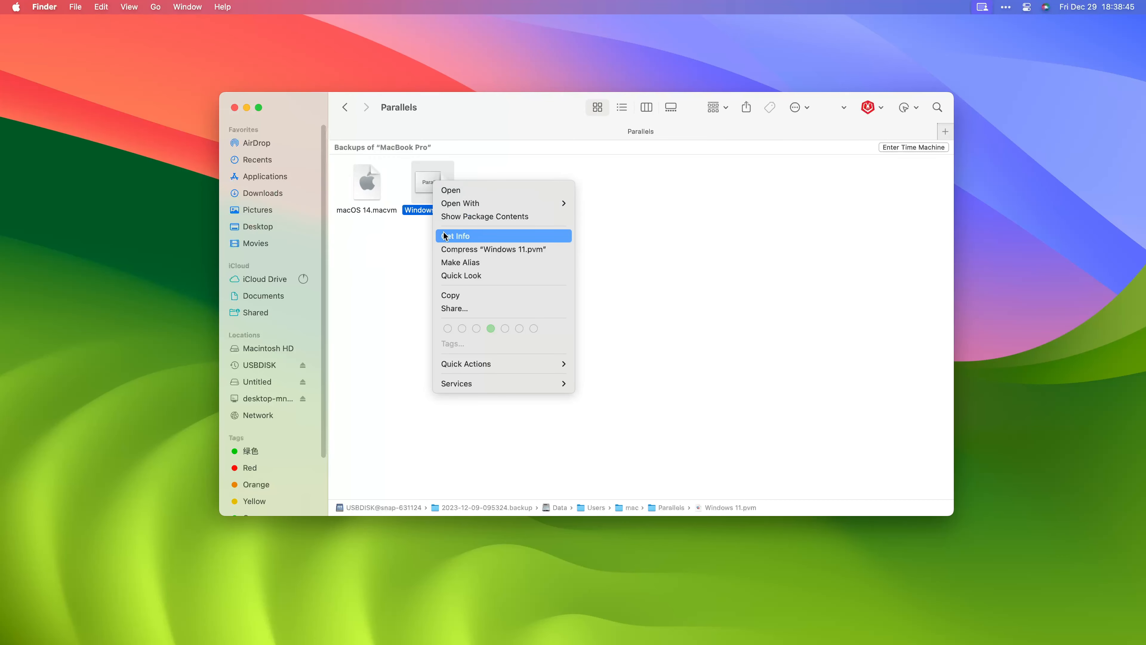
click(455, 295)
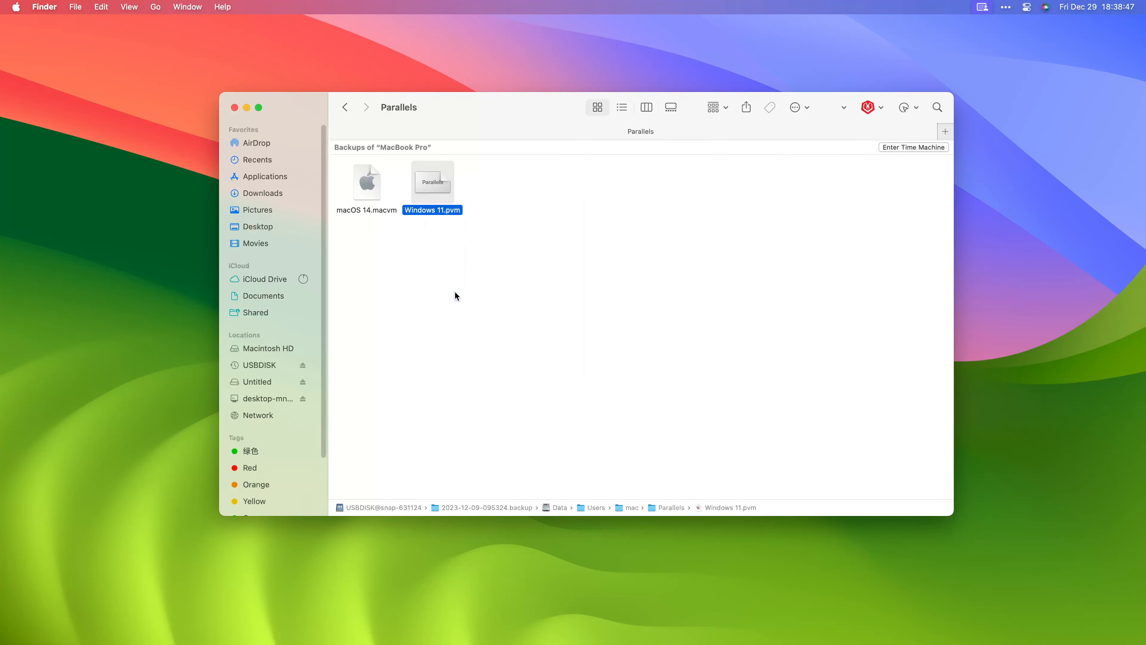
Paste the Windows 11.pvm copied from the Time Machine backup into the Downloads folder.
key(alt+super+l)
right_click(480, 203)
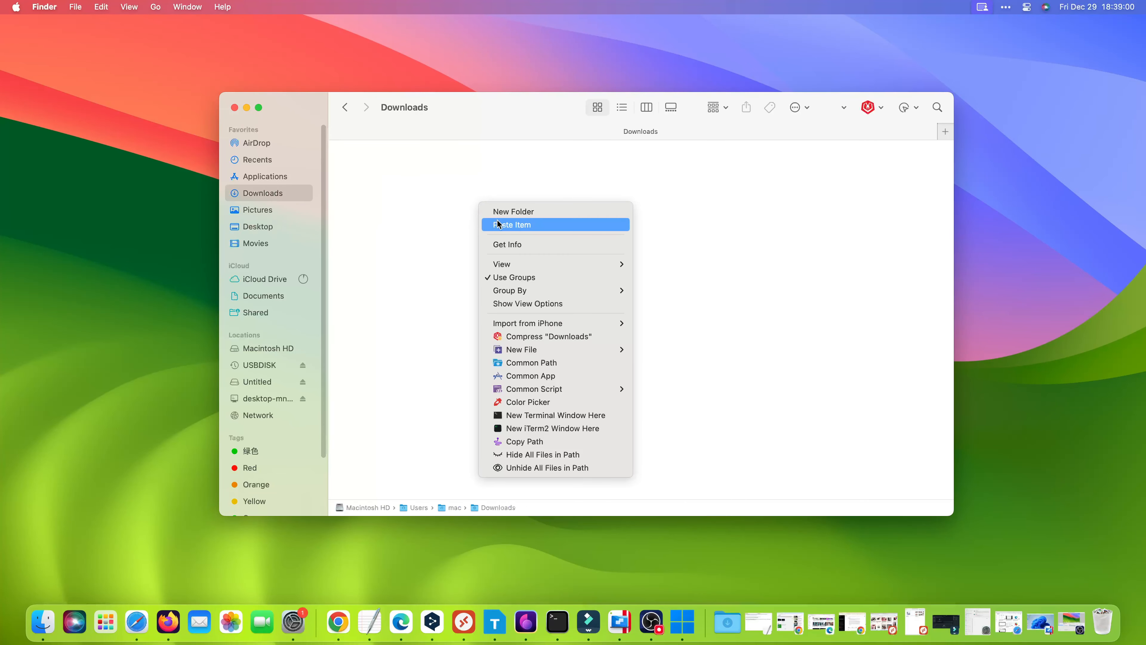
click(499, 224)
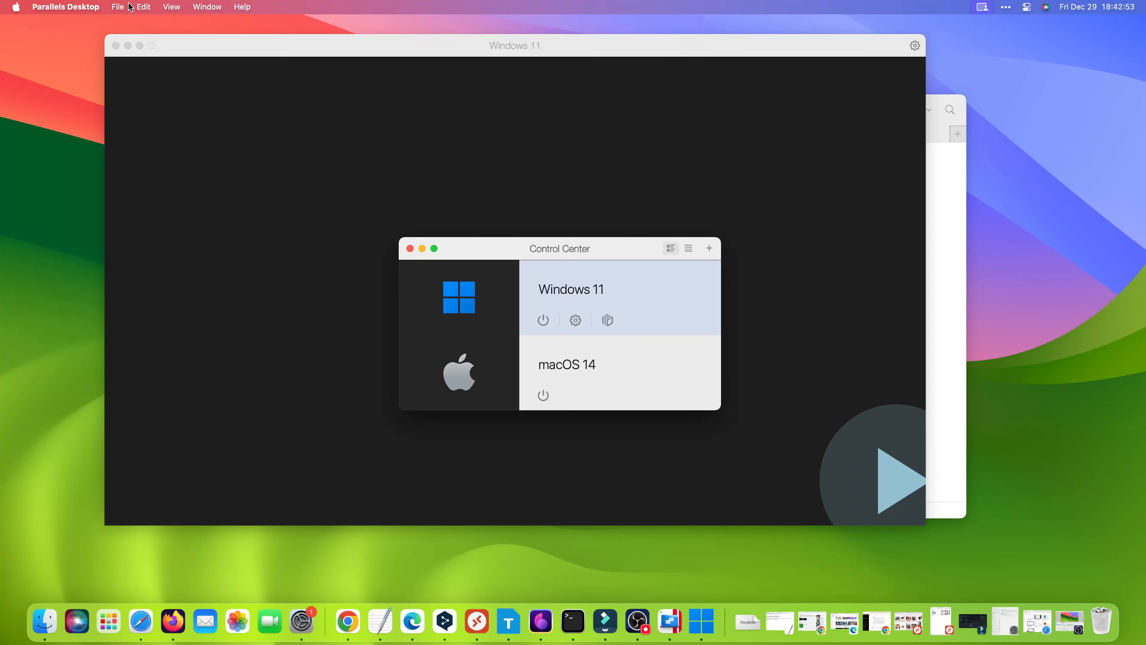
Open the restored Windows 11.pvm from the Downloads folder in Parallels Desktop.
click(118, 7)
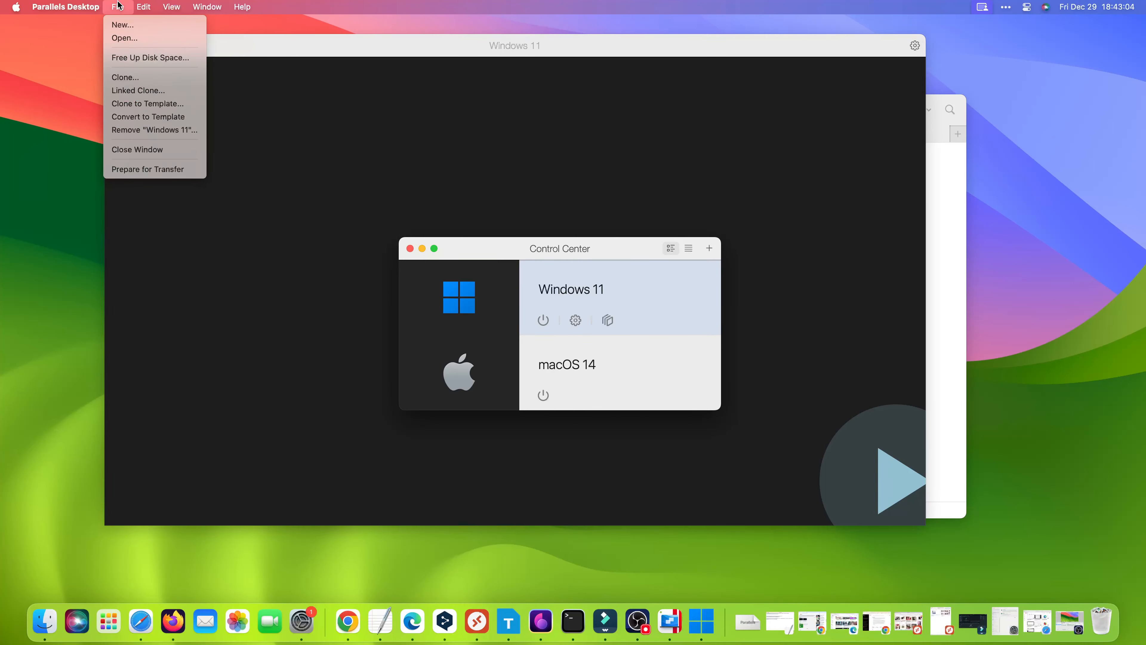
click(130, 37)
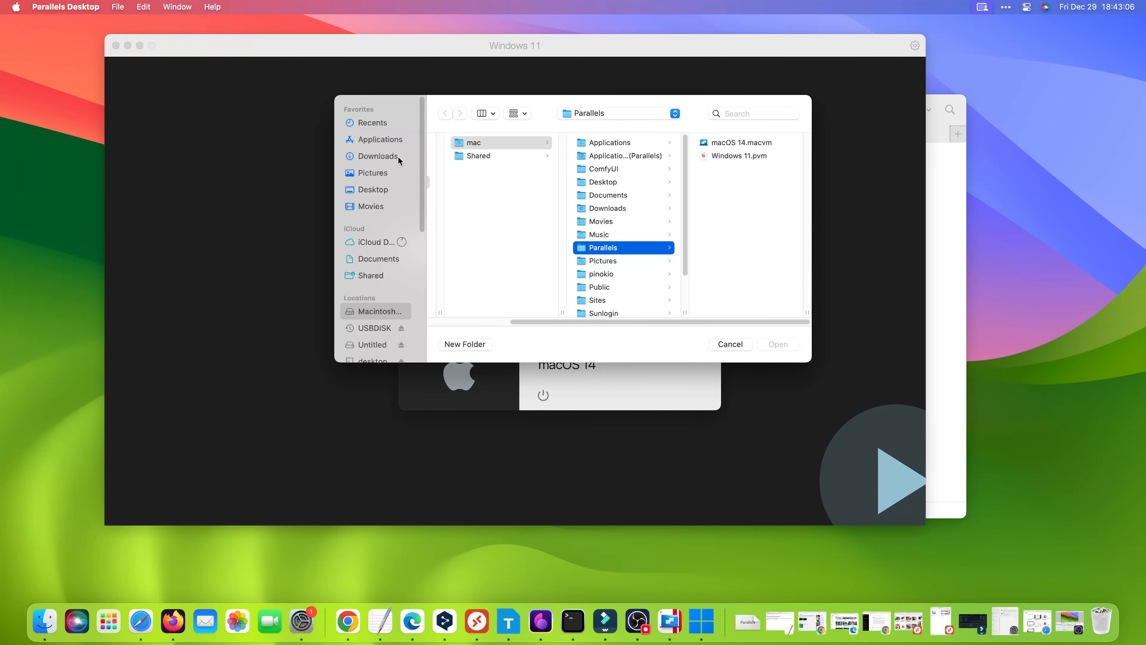
click(388, 158)
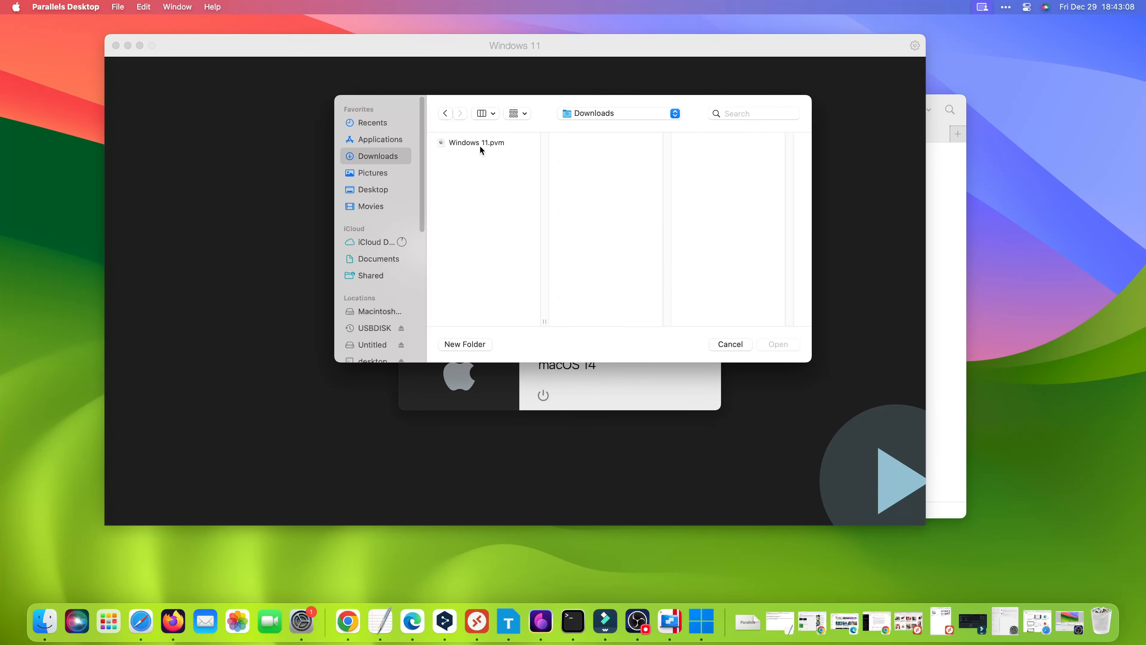
click(479, 144)
click(778, 344)
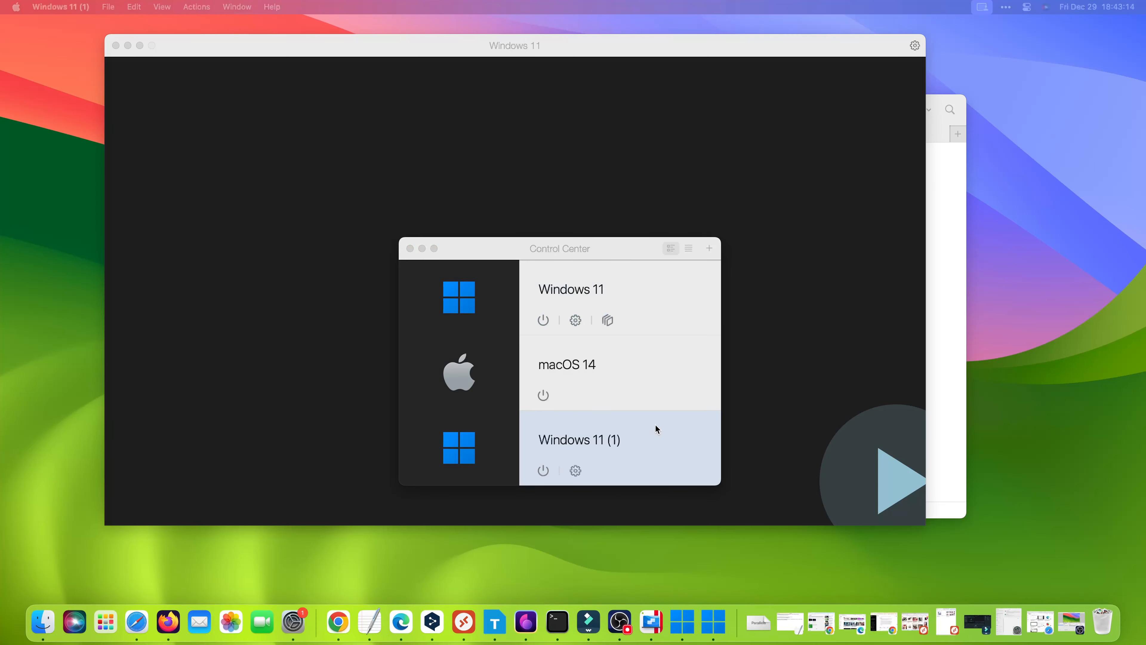
Start the Windows 11 (1) virtual machine, allow access to data from other apps, and dismiss the Virtual Video Camera warning.
click(548, 470)
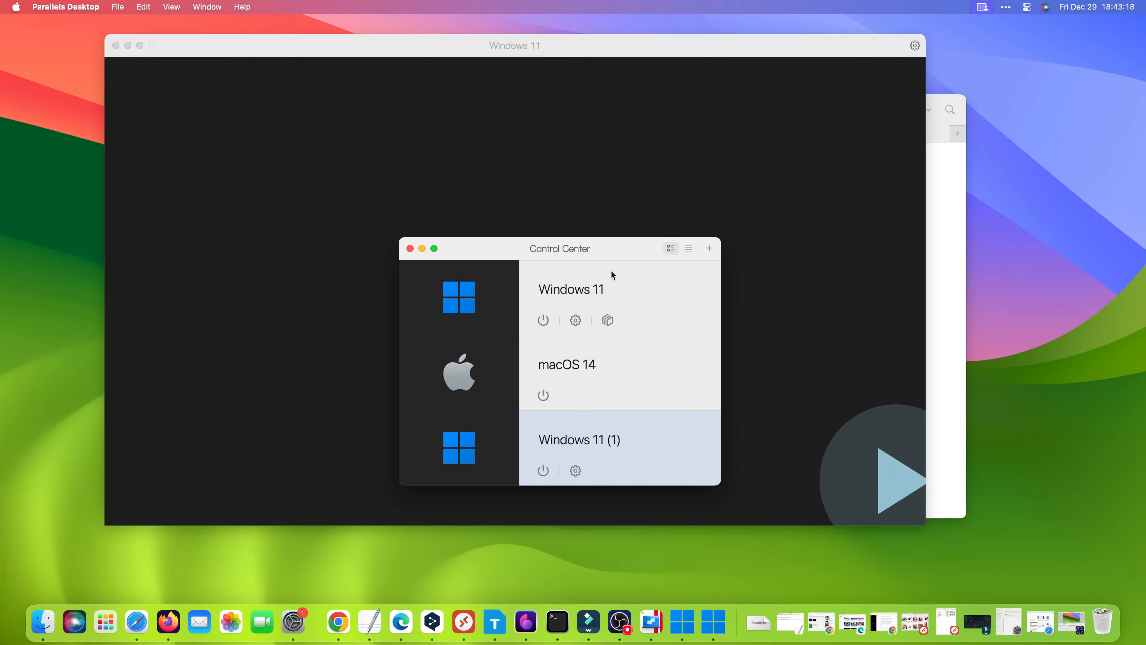
drag(610, 252, 537, 197)
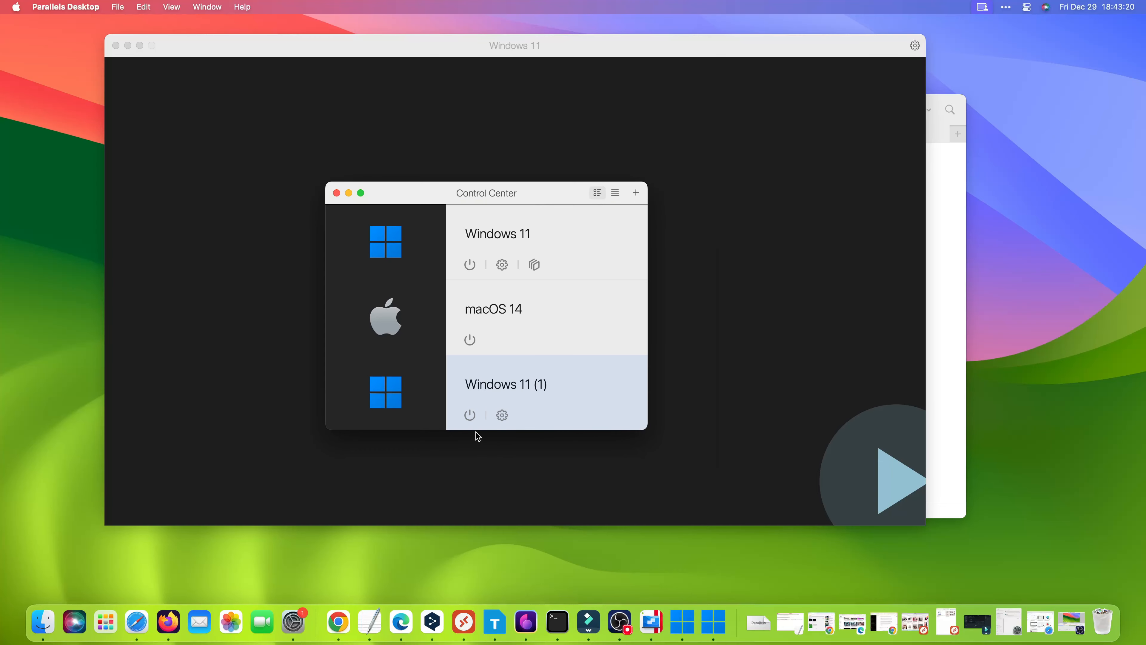
click(471, 415)
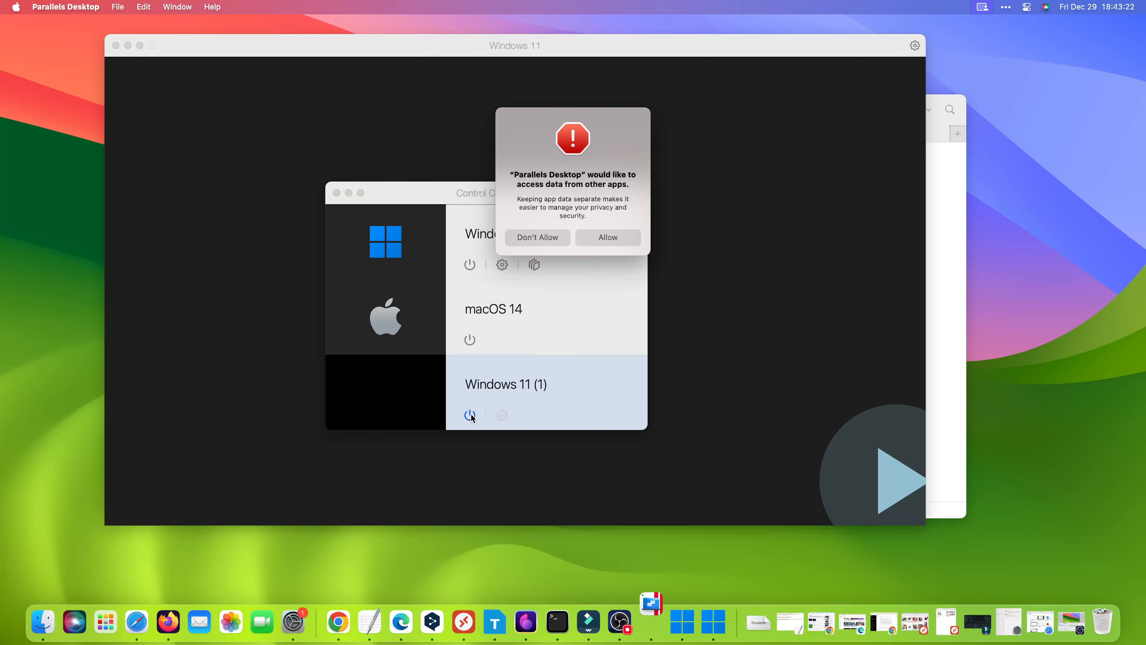
click(600, 243)
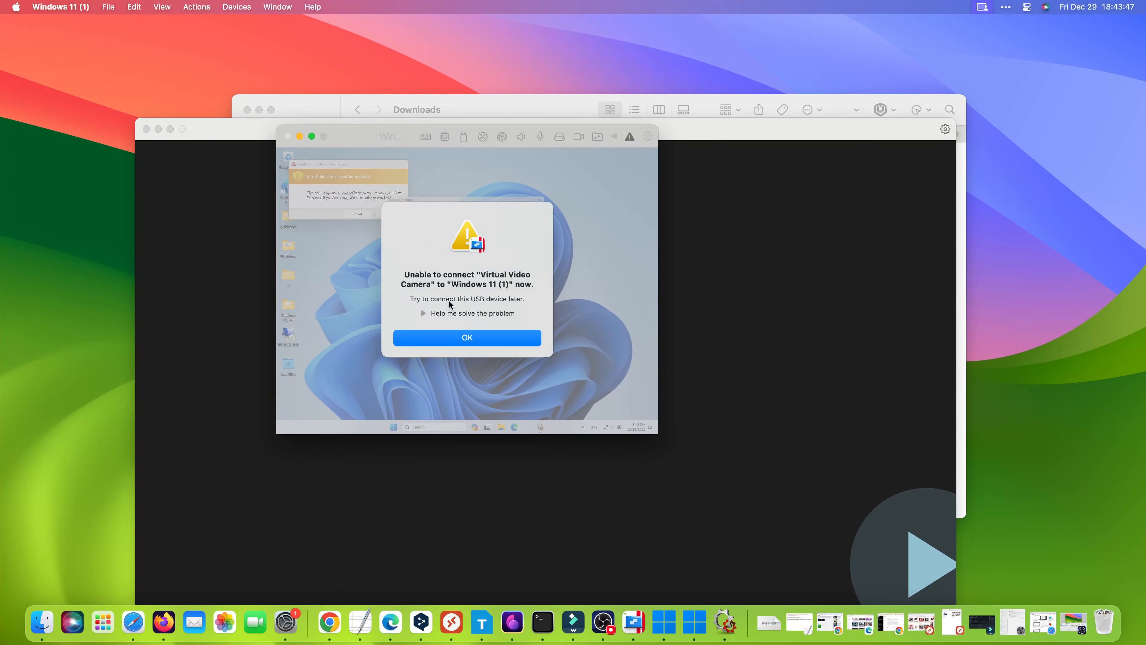
click(458, 345)
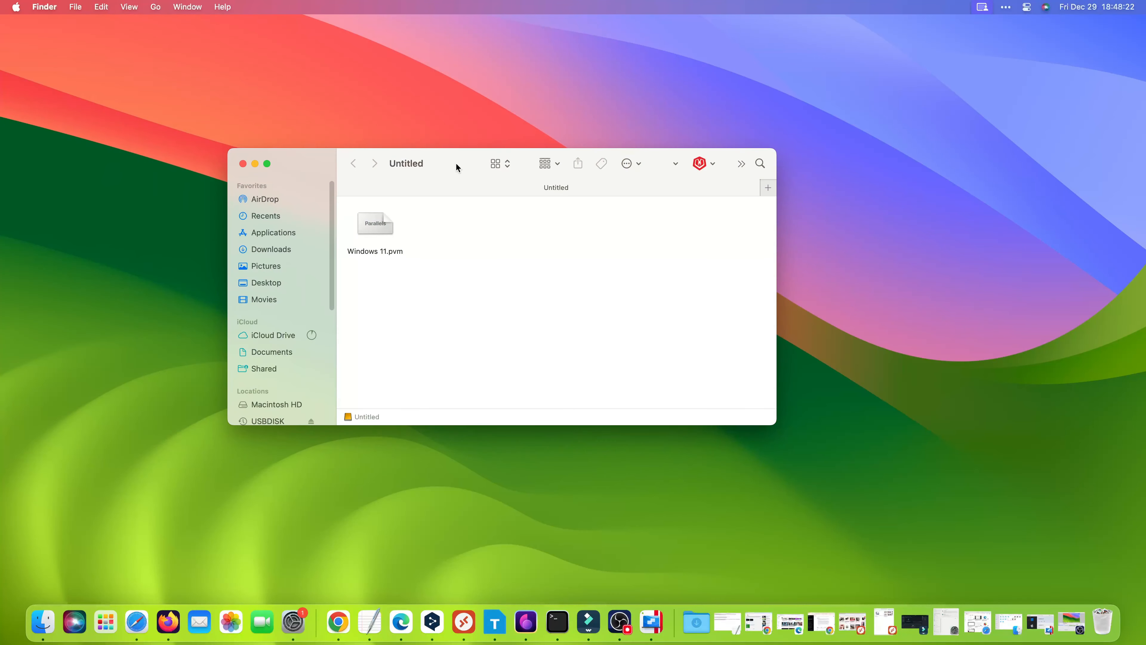
Copy the backed-up Windows 11.pvm from the Untitled drive in Finder.
drag(332, 289, 332, 314)
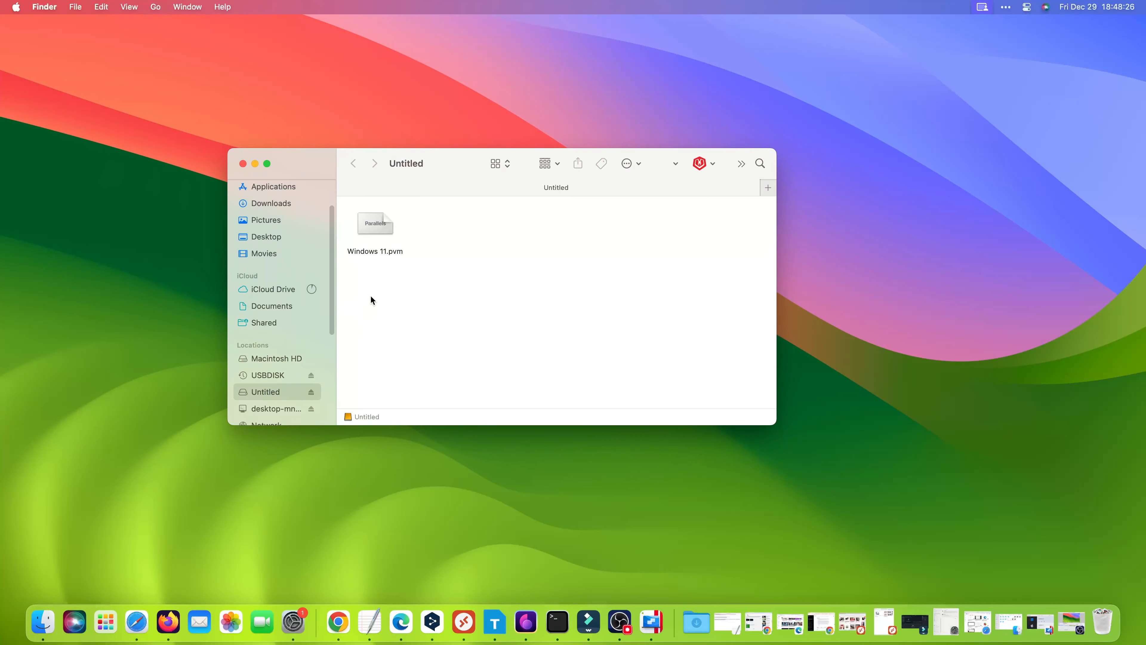
drag(455, 163, 480, 161)
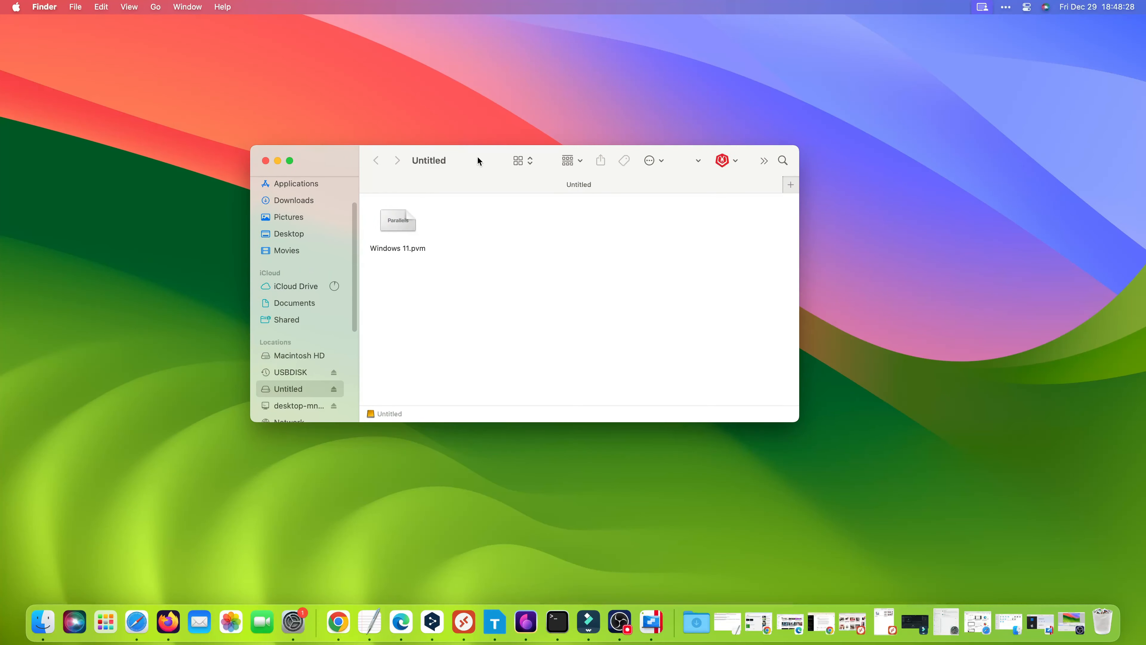
click(400, 226)
right_click(400, 229)
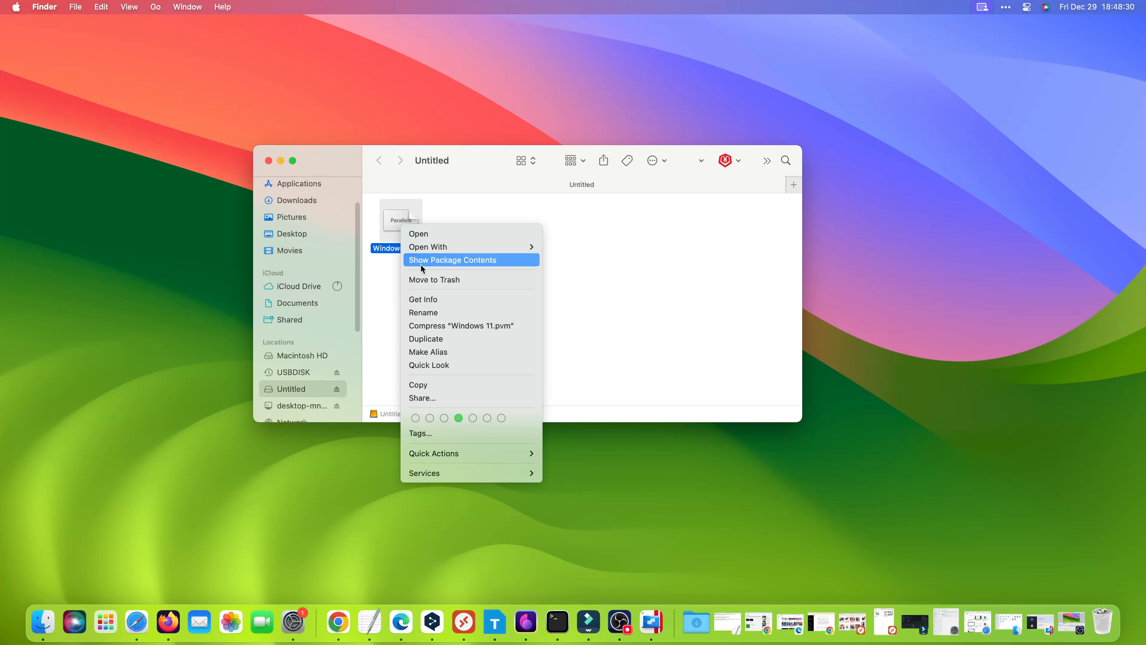
click(424, 385)
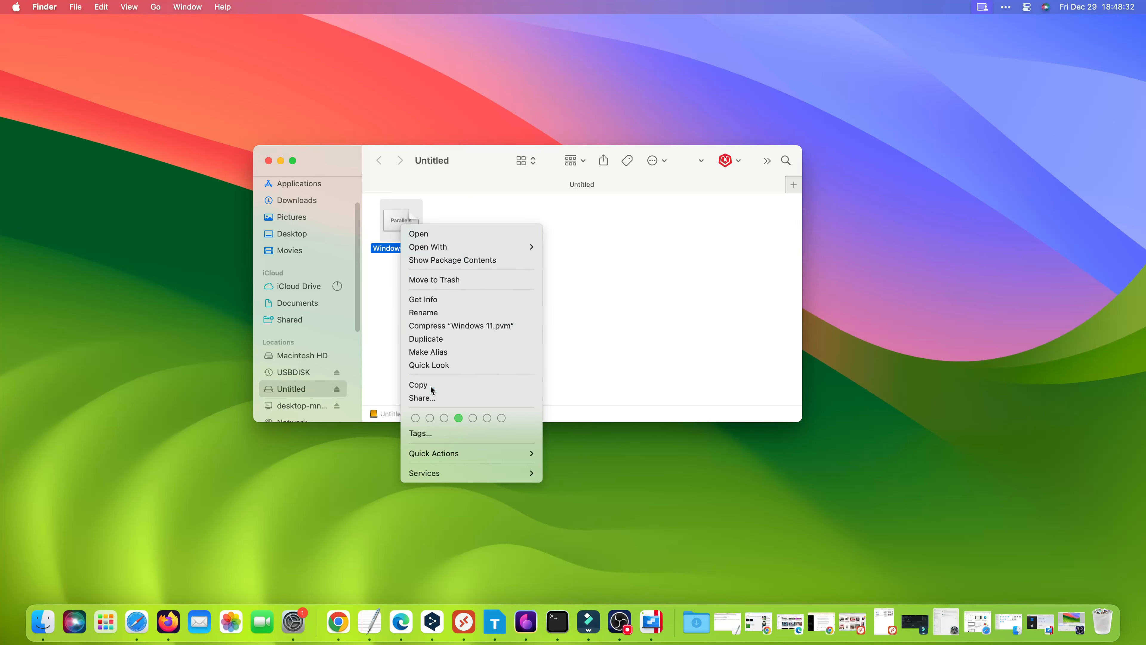
Paste the Windows 11.pvm copied from the Untitled drive into the Downloads folder.
click(302, 202)
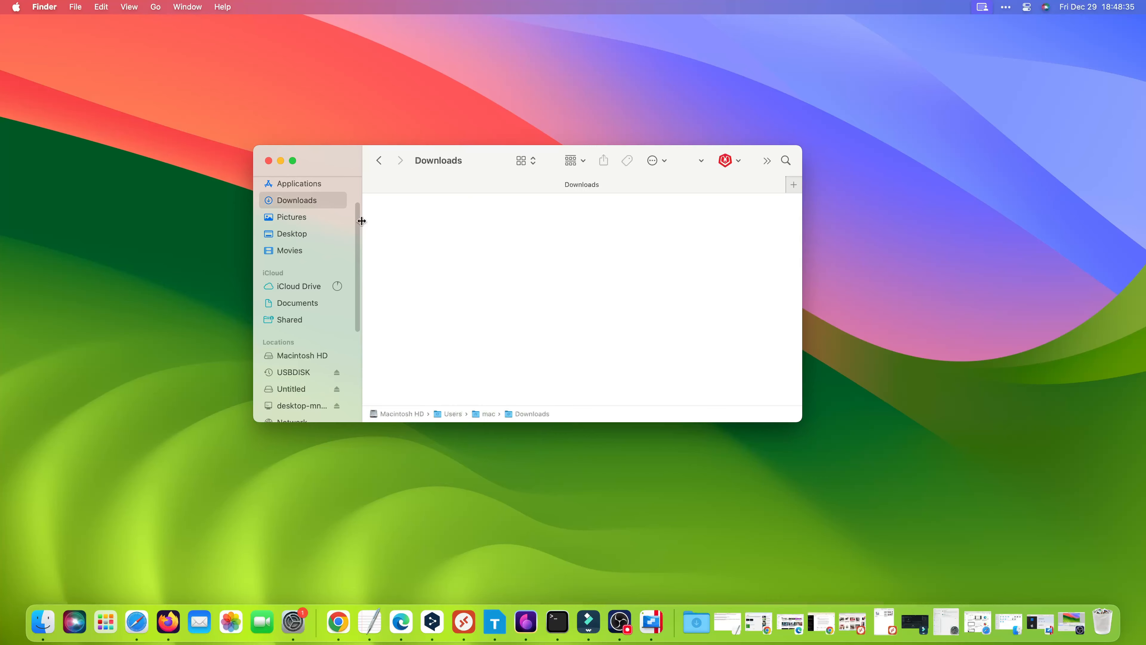
right_click(462, 231)
click(476, 253)
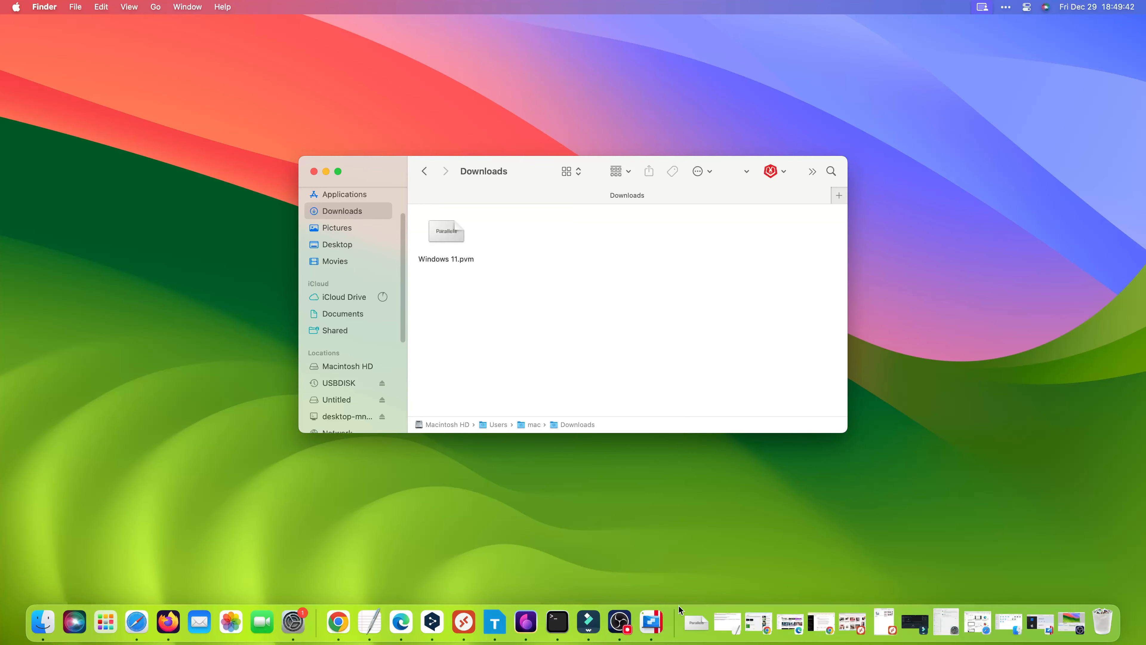
Switch to Parallels Desktop, open Windows 11.pvm from the Downloads folder, and start the Windows 11 (1) virtual machine.
click(660, 623)
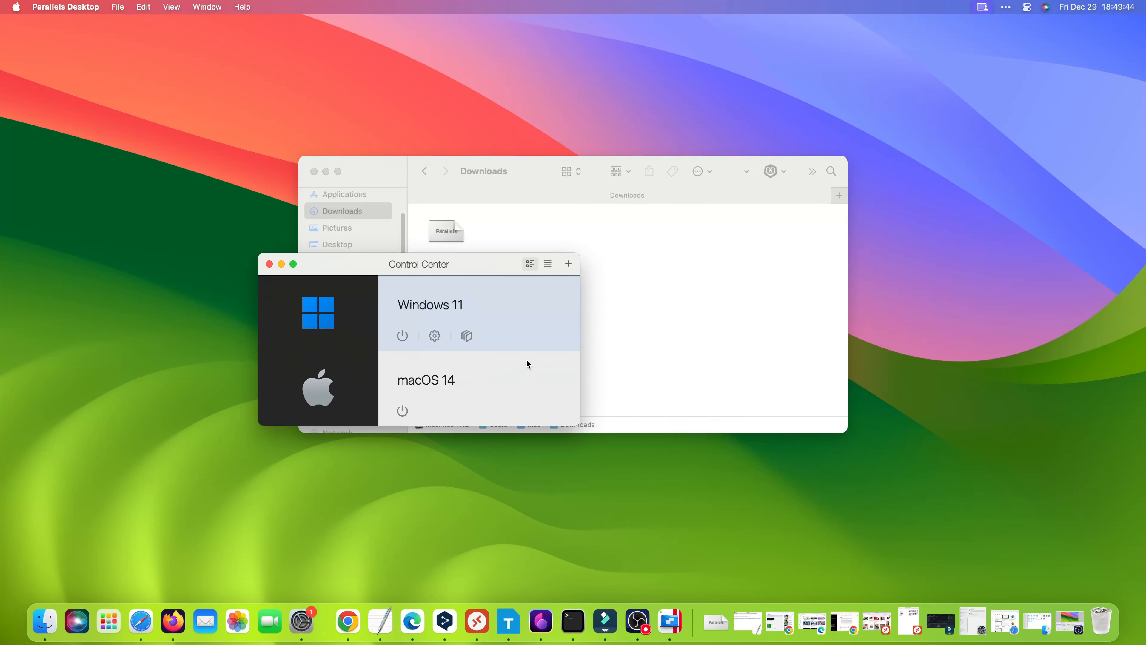
click(117, 7)
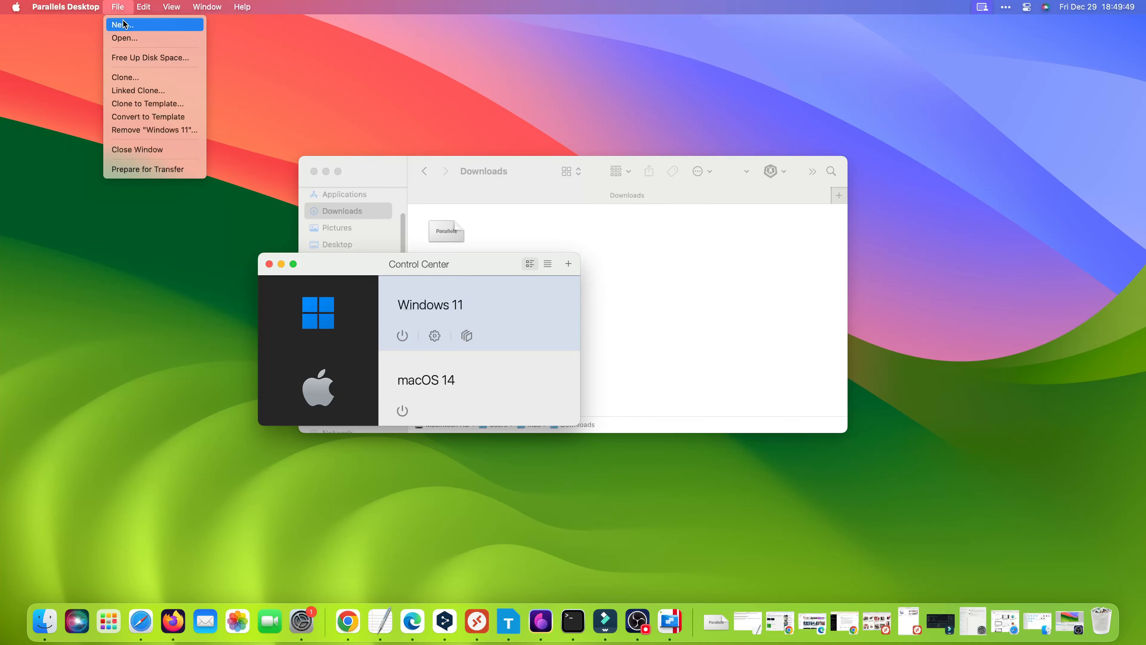
click(129, 36)
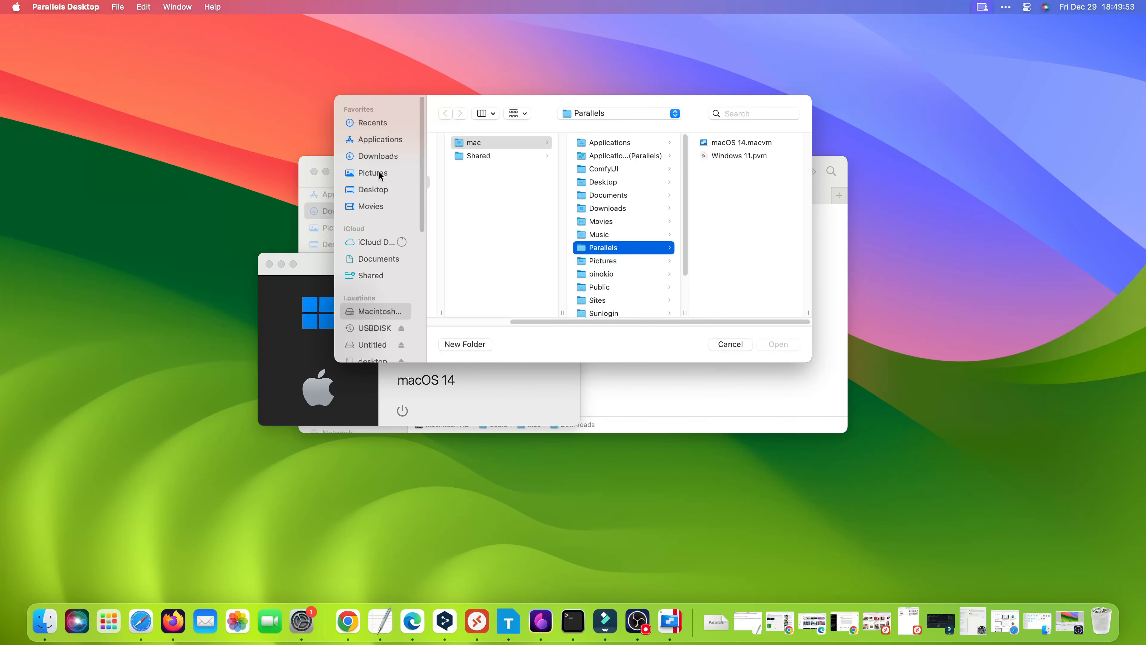
click(379, 157)
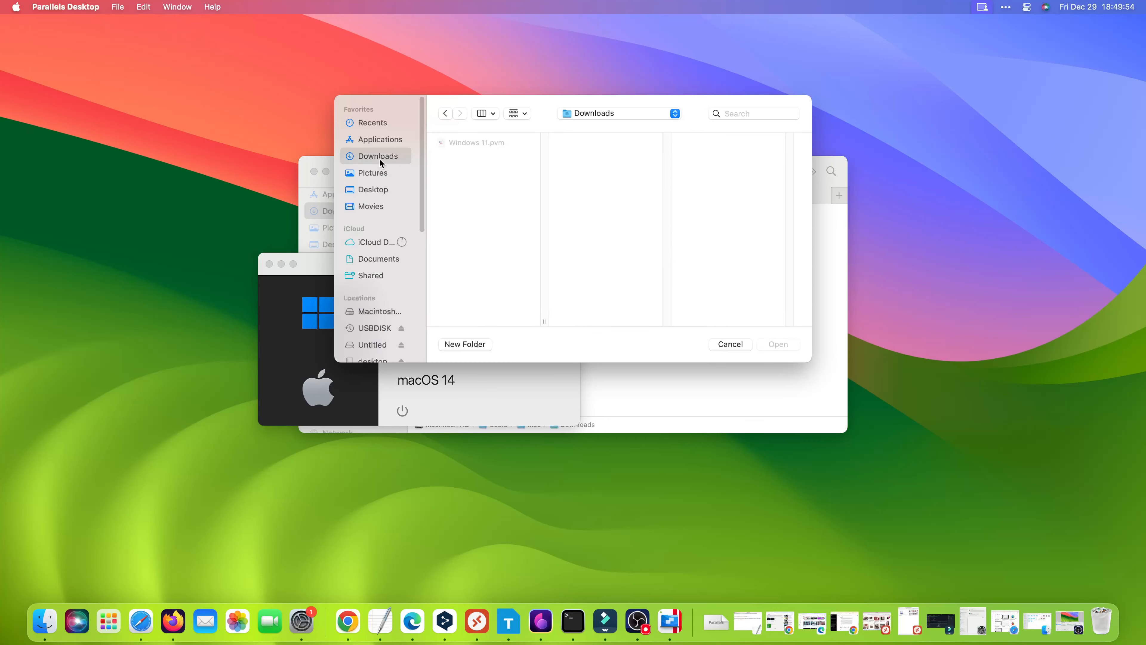
click(480, 142)
click(773, 345)
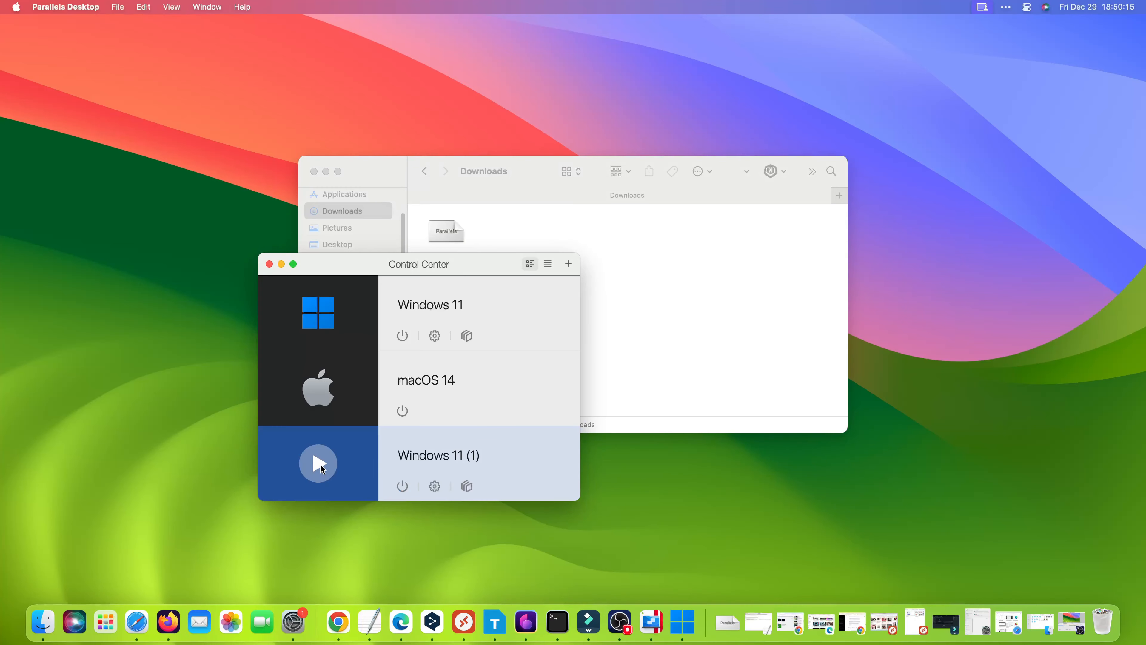
click(319, 464)
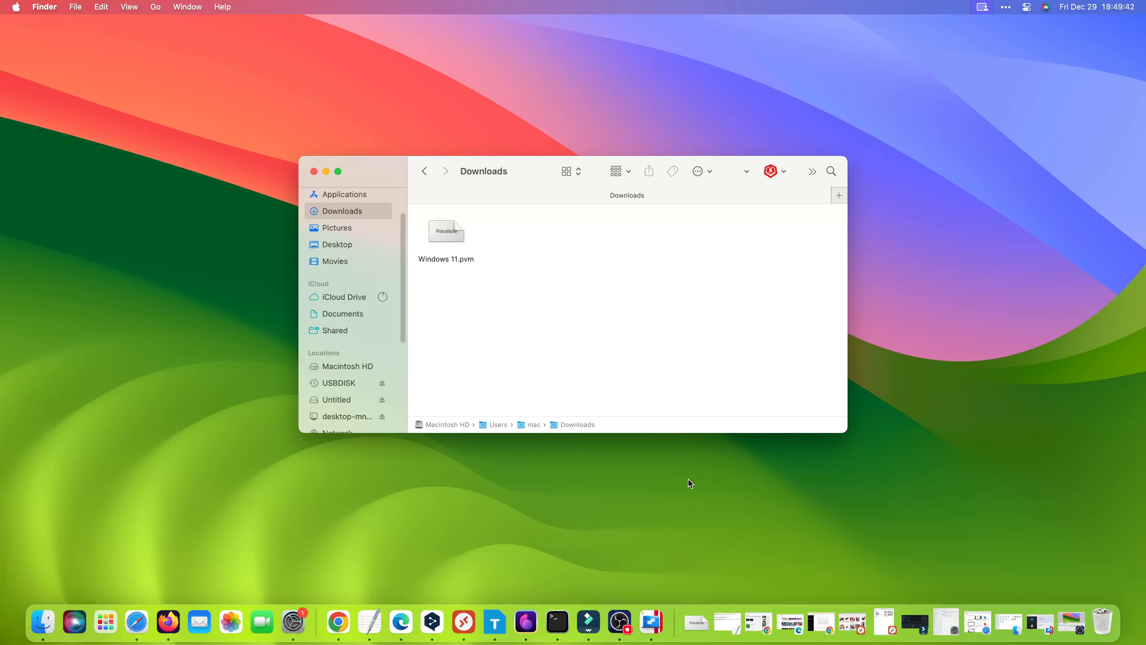
Switch from Finder to Parallels Desktop and add the virtual machine stored as Windows 11.pvm in Downloads to the Control Center.
click(652, 621)
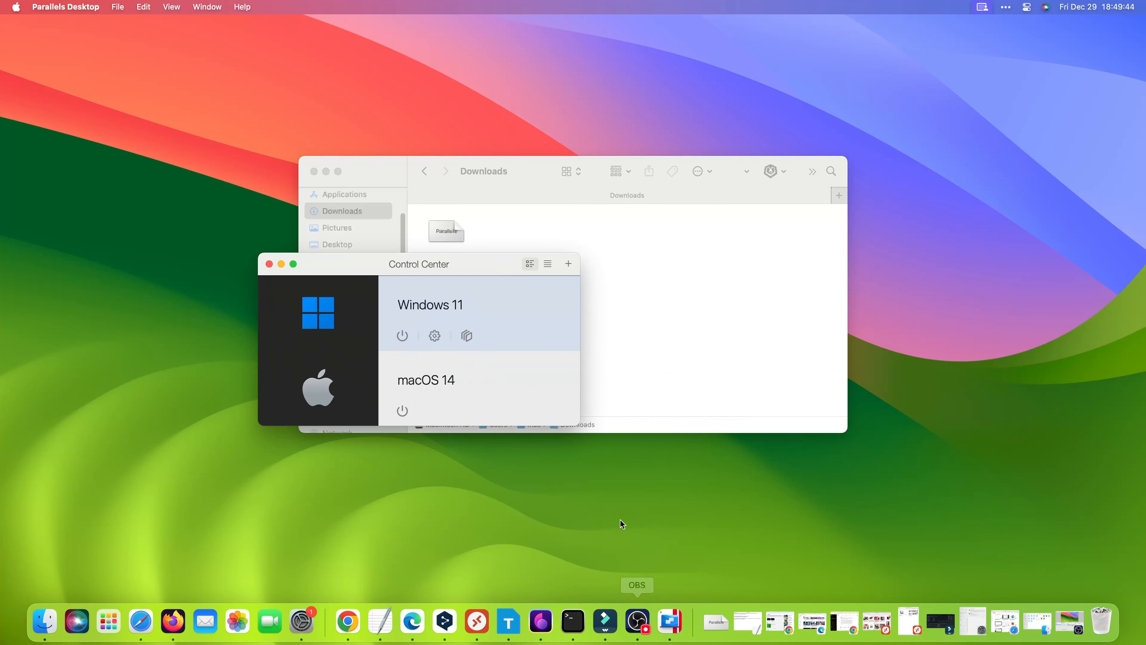
click(83, 7)
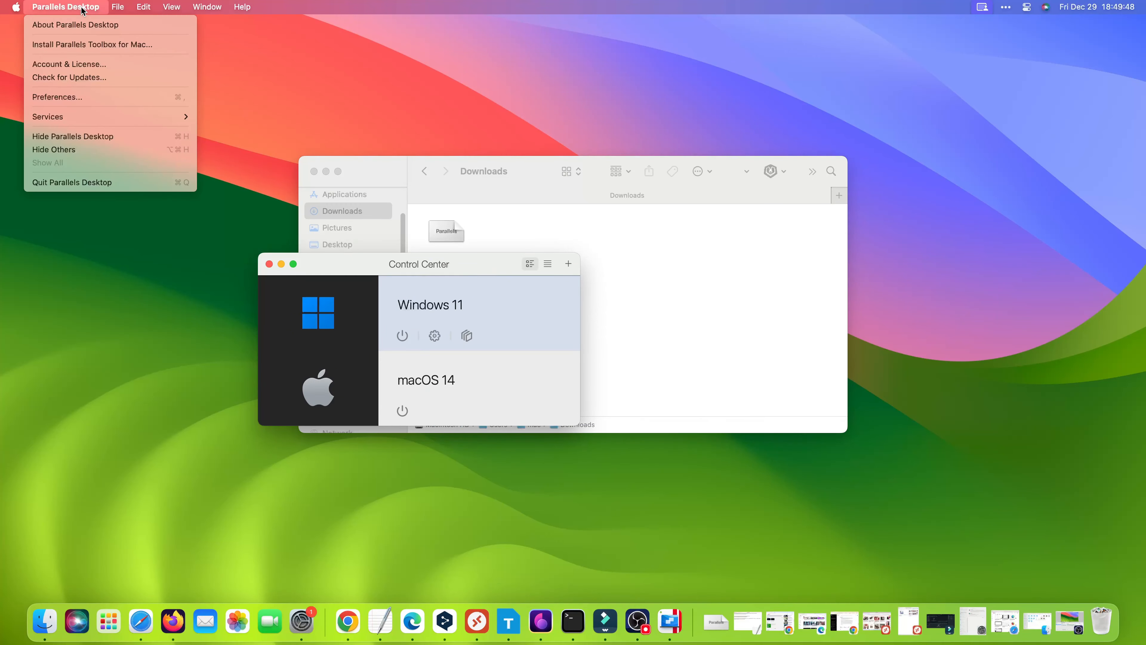
mouse_move(118, 8)
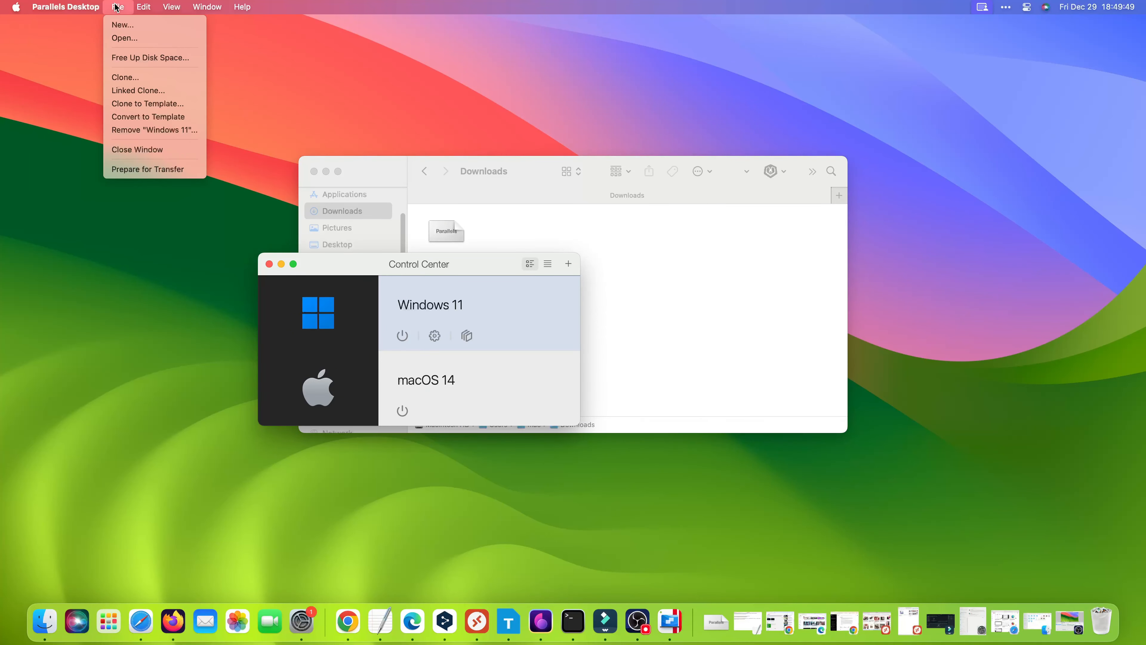
click(128, 38)
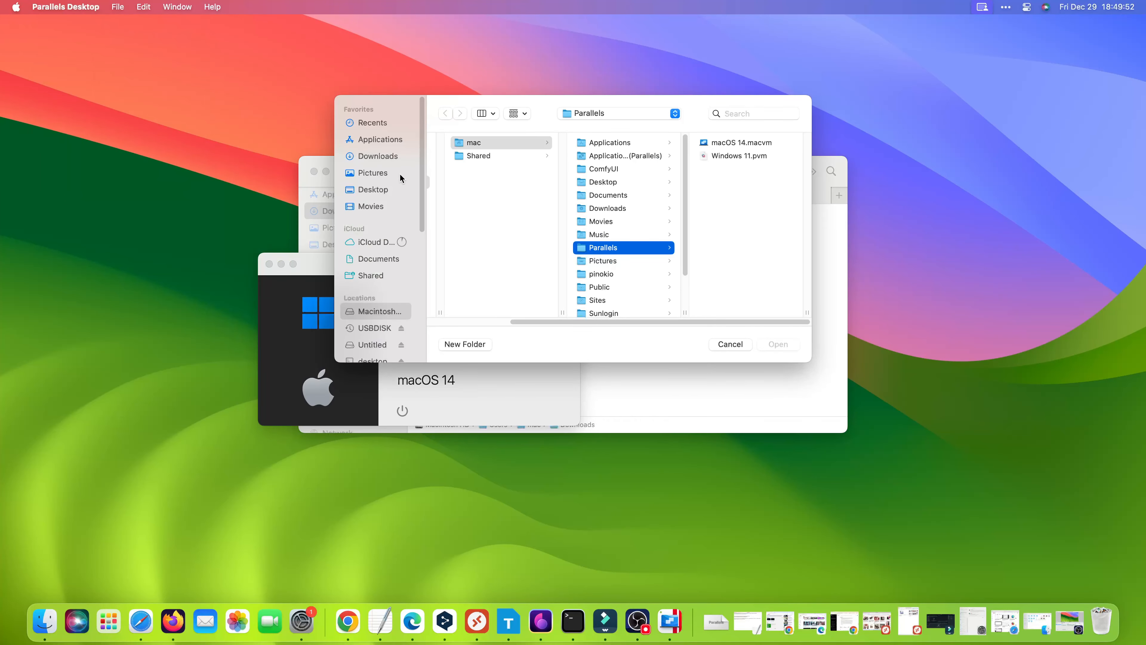
click(378, 158)
click(478, 148)
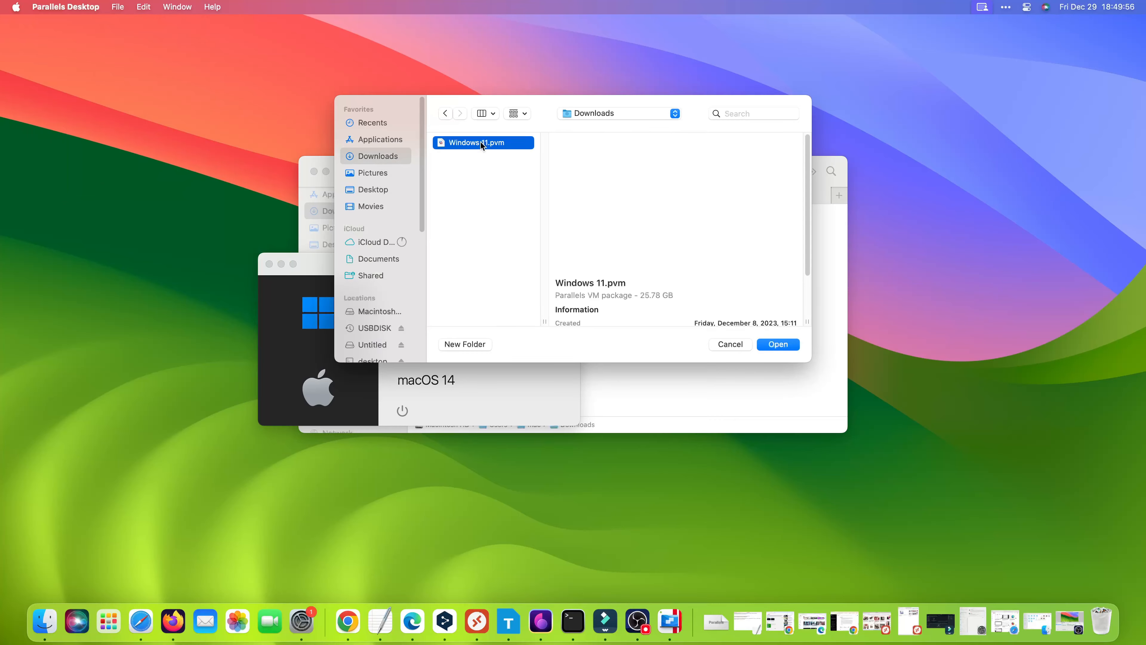
click(773, 344)
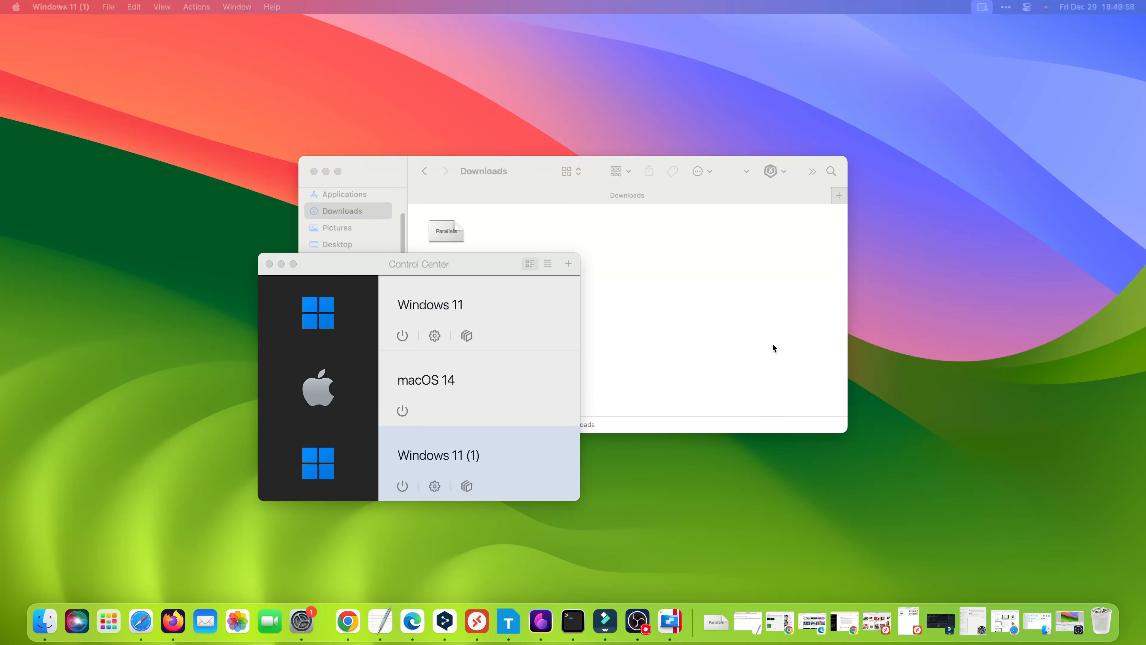